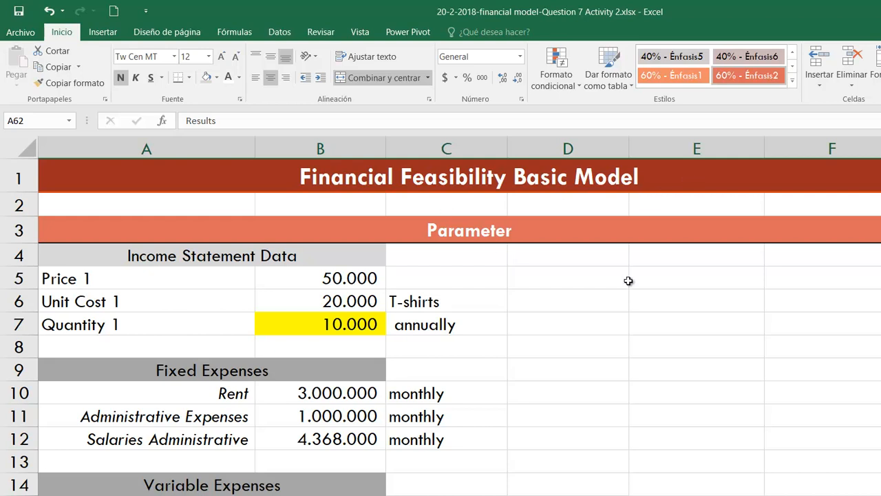
- Review the Parameter, Process and Results sections of the financial feasibility model
click(501, 229)
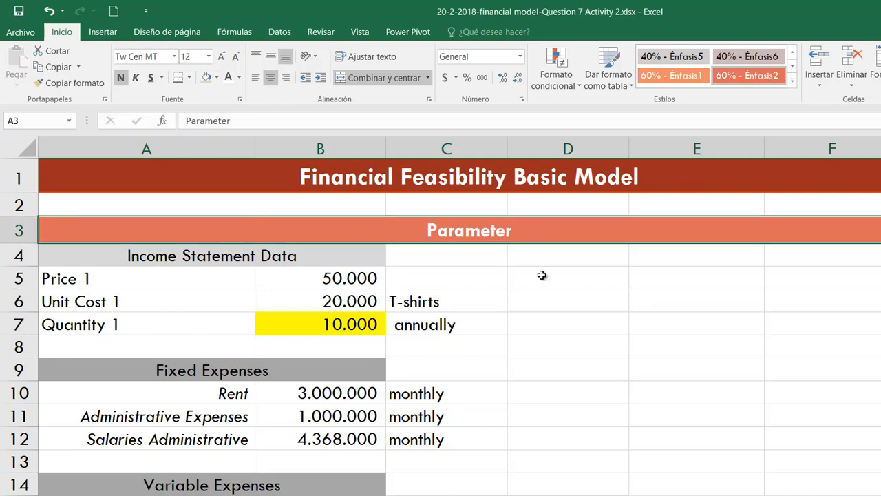
scroll(543, 293, down, 9)
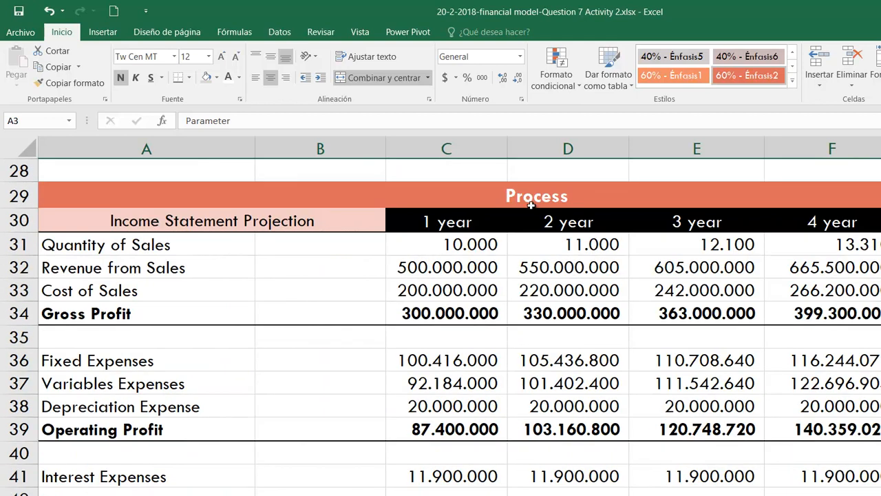
scroll(590, 310, down, 10)
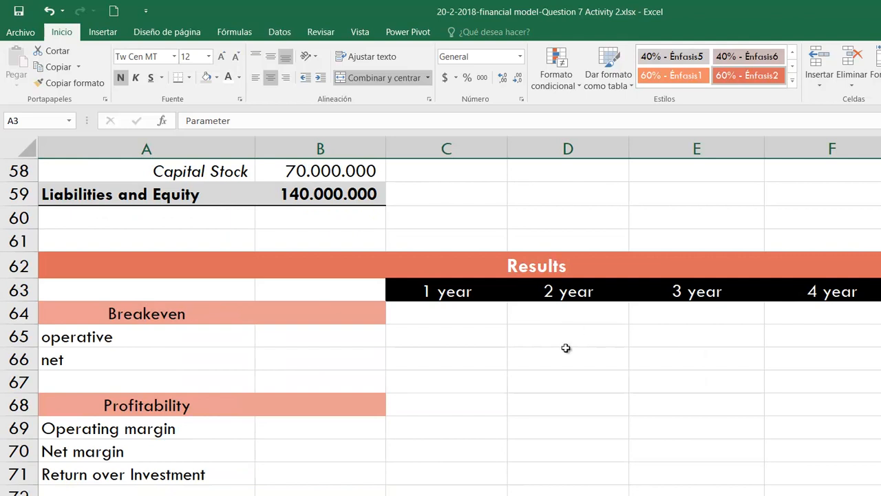
scroll(567, 349, up, 8)
scroll(597, 325, up, 3)
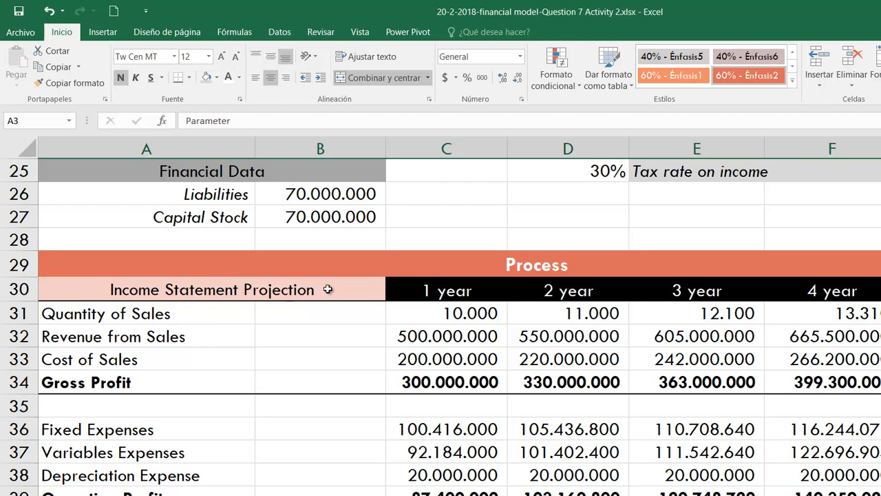
scroll(540, 389, down, 5)
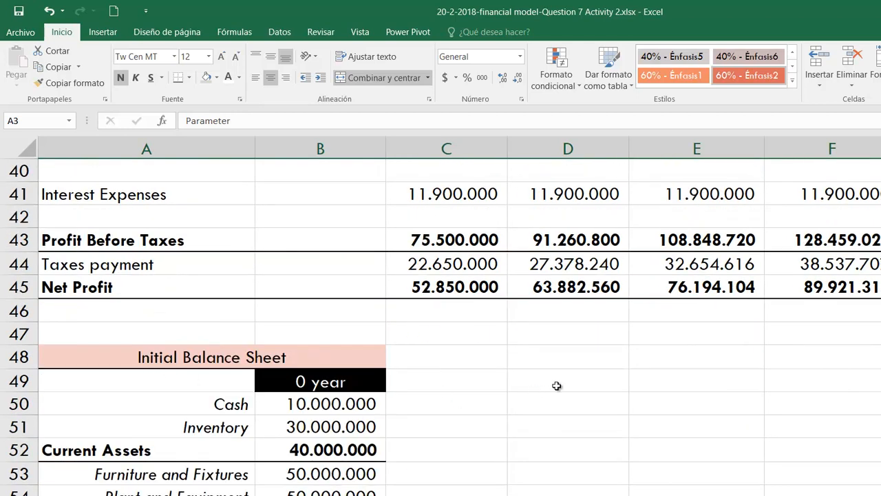
scroll(591, 358, up, 7)
scroll(590, 358, up, 2)
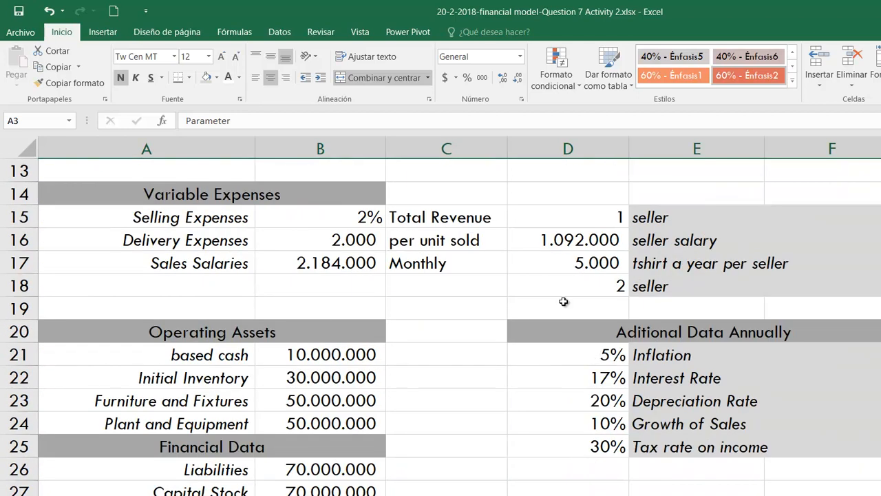
scroll(472, 284, up, 4)
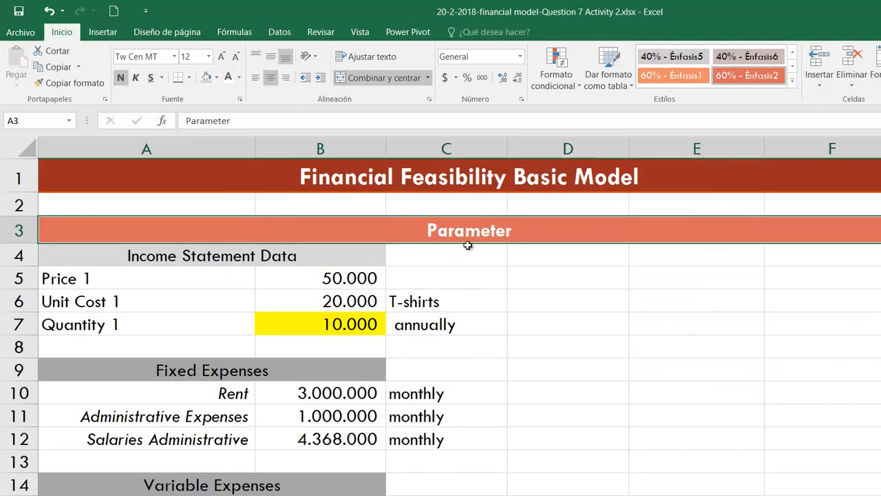
scroll(512, 351, down, 7)
scroll(510, 352, down, 13)
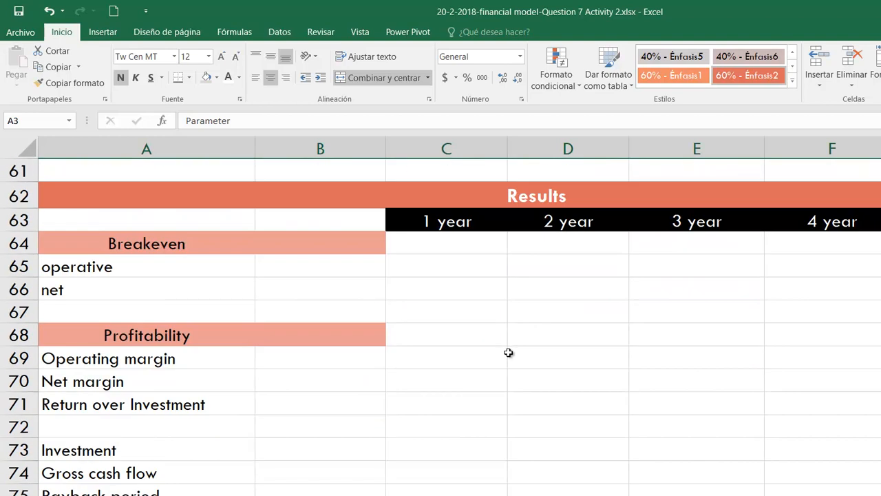
- Enter the label "Indicator" in cell A63, below the Results heading
click(220, 222)
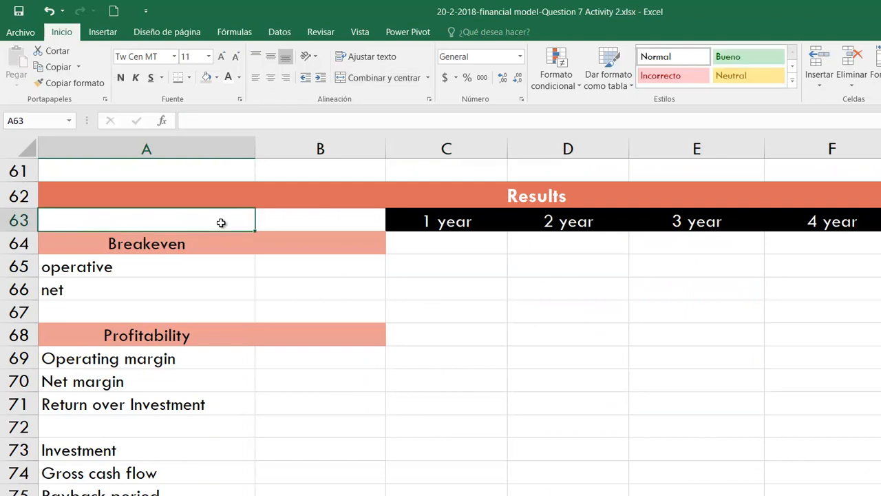
text(Incatior)
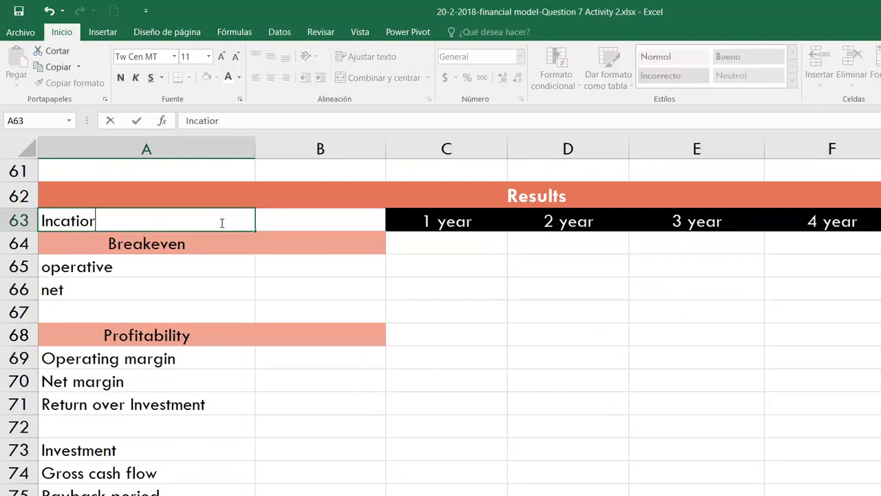
key(BackSpace)
key(BackSpace)
key(BackSpace)
key(BackSpace)
key(BackSpace)
text(dicator)
key(Return)
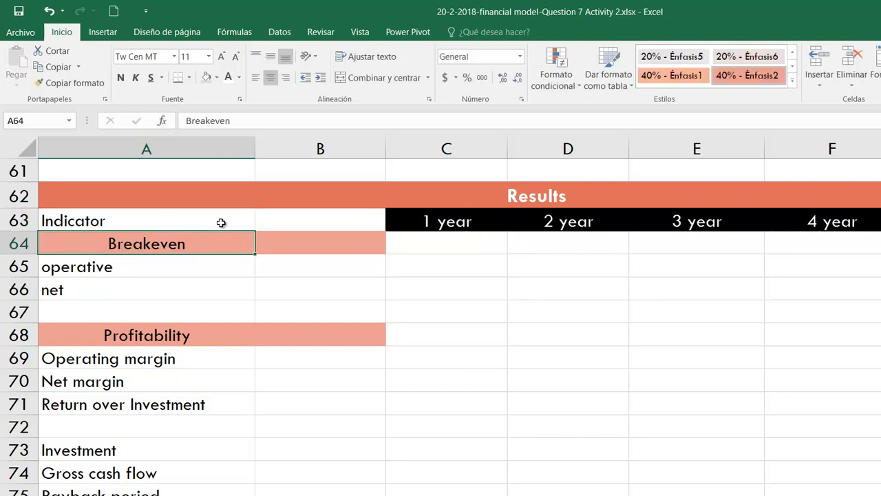
- Apply the "Encabezado 4" cell style to the Indicator row heading in A63:B63
drag(220, 223, 308, 219)
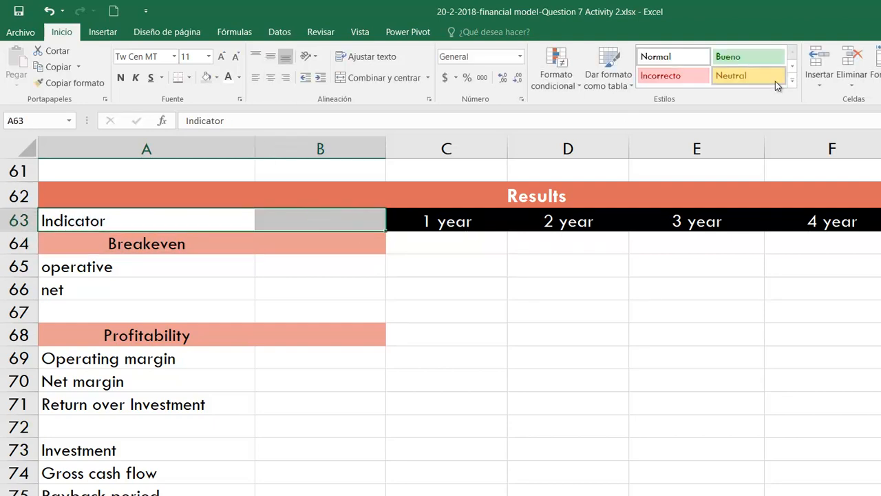
click(793, 81)
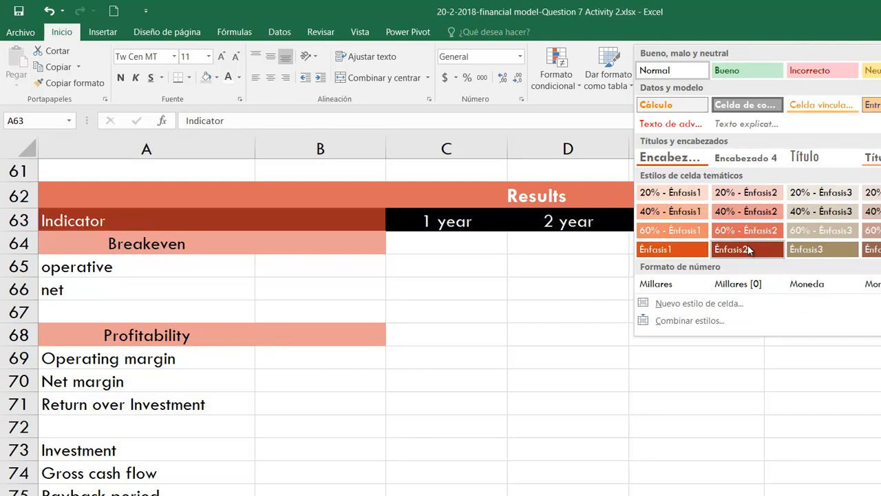
click(743, 160)
click(462, 334)
- Examine the first-year Operating Profit formula in C39 and the Quantity 1 input in B7 for the operative breakeven
click(161, 267)
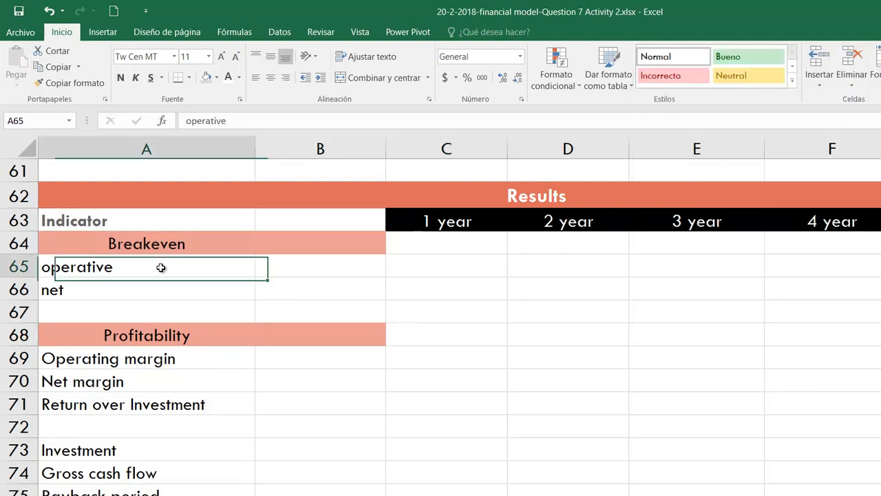
click(305, 265)
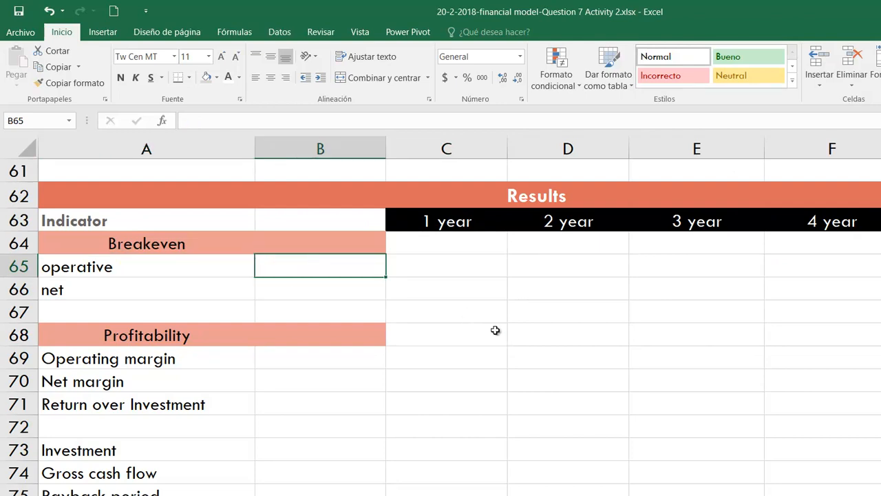
scroll(543, 344, up, 8)
scroll(553, 356, up, 11)
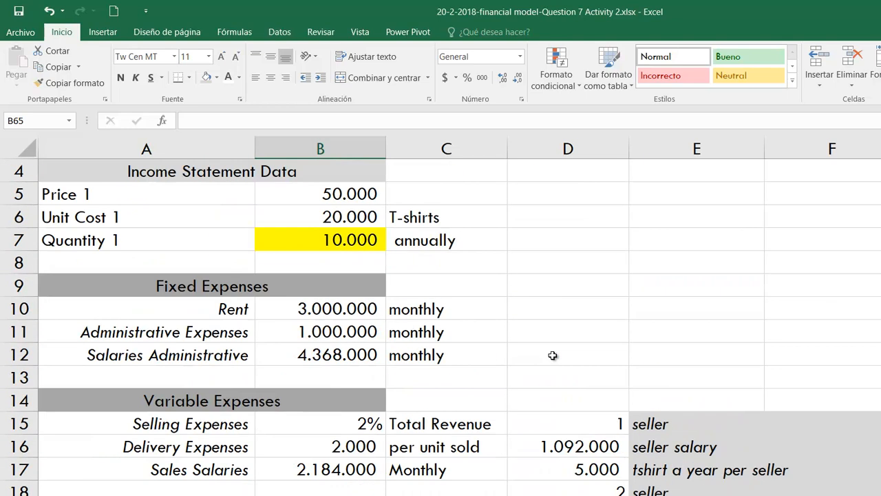
scroll(476, 340, down, 12)
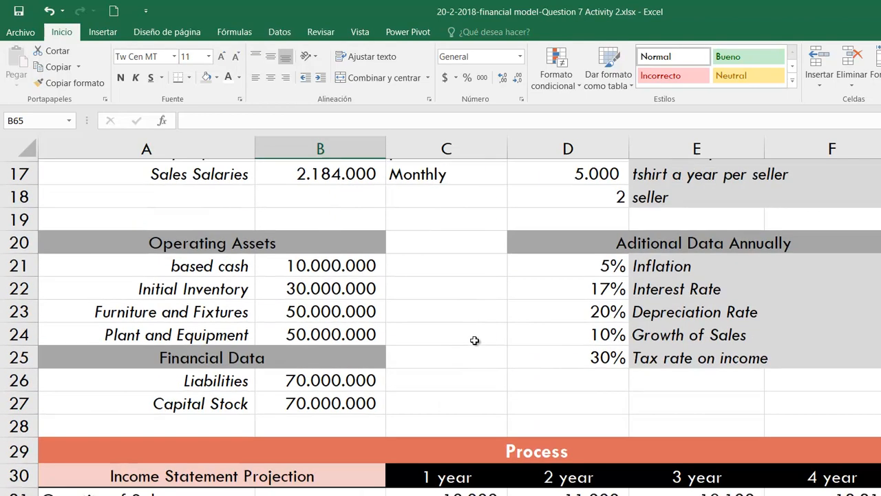
scroll(419, 299, up, 1)
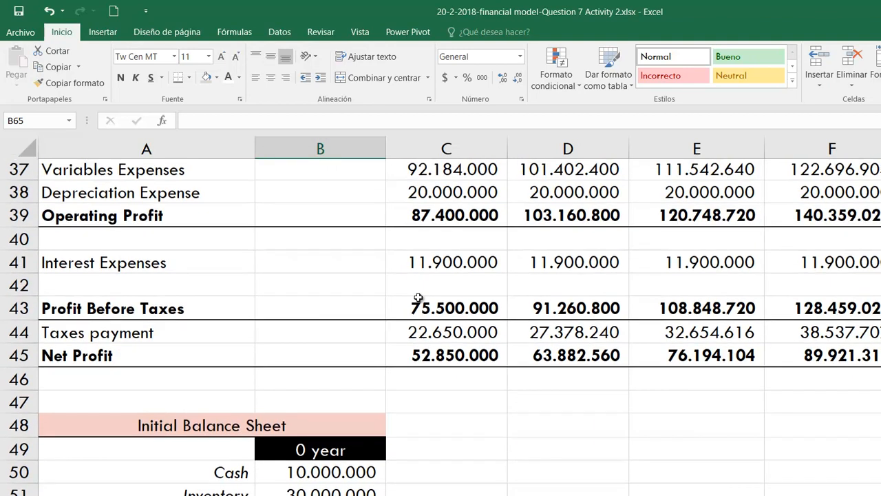
click(422, 220)
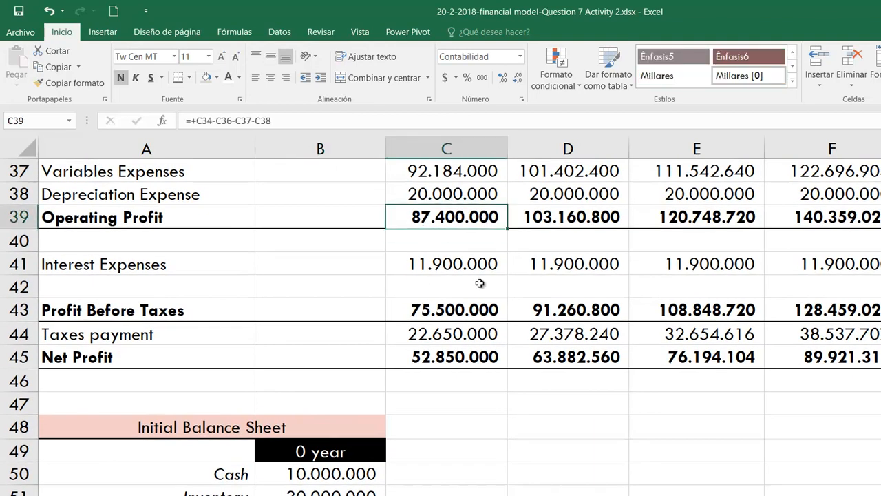
scroll(480, 283, up, 2)
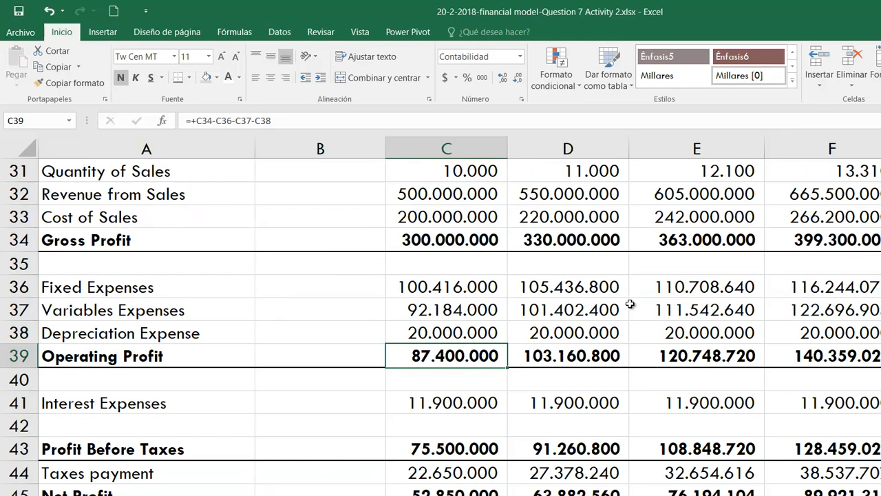
scroll(633, 300, up, 9)
scroll(632, 305, up, 1)
click(352, 322)
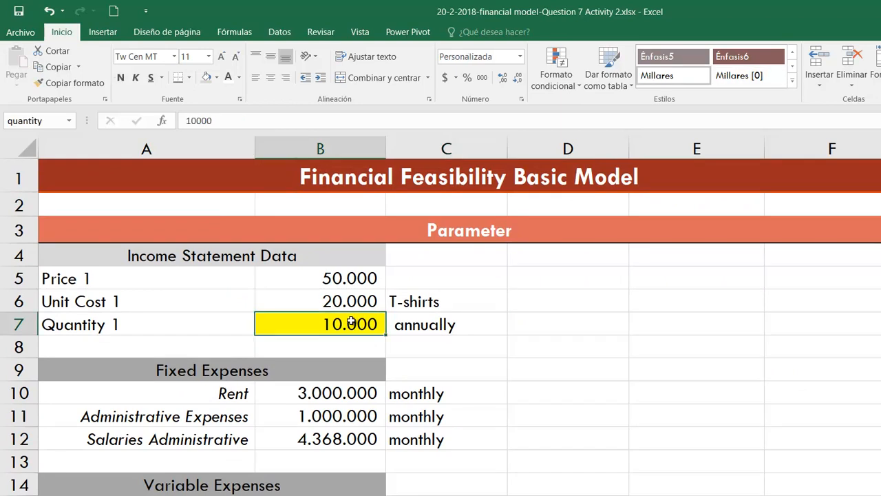
scroll(431, 310, down, 9)
scroll(433, 311, down, 2)
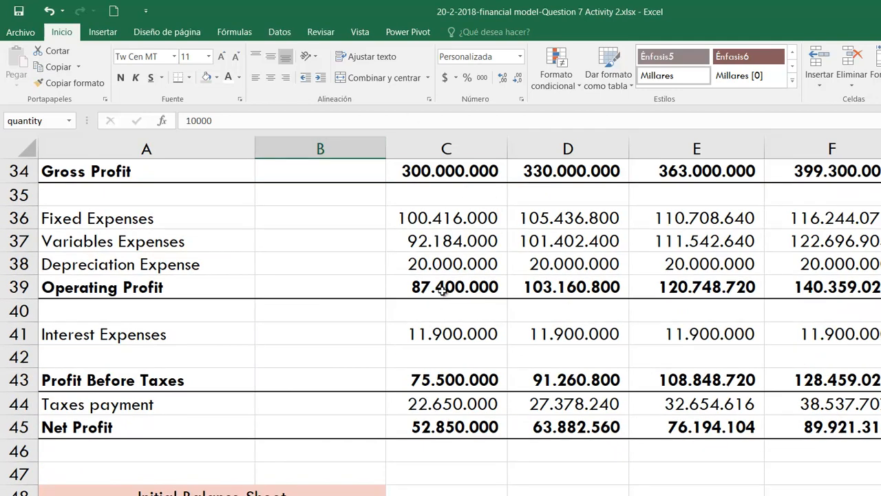
- Run Goal Seek on the first-year Operating Profit in C39 to find its breakeven by changing Quantity 1 in B7
click(442, 292)
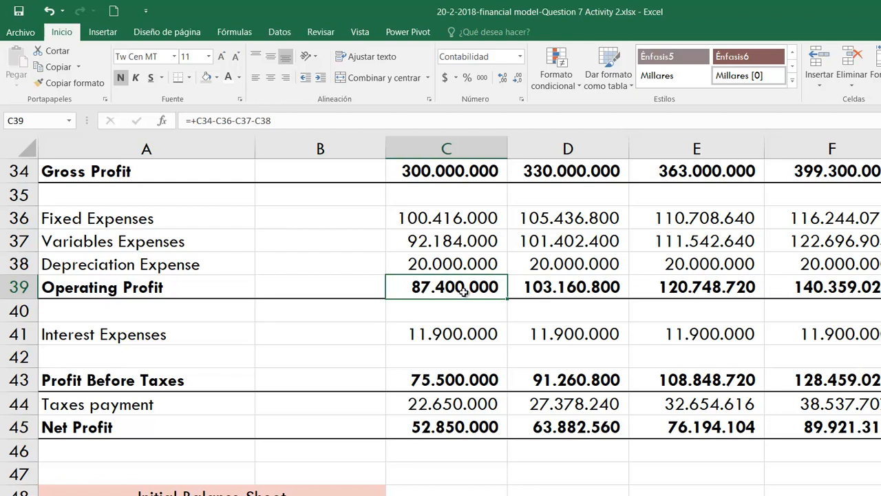
click(280, 34)
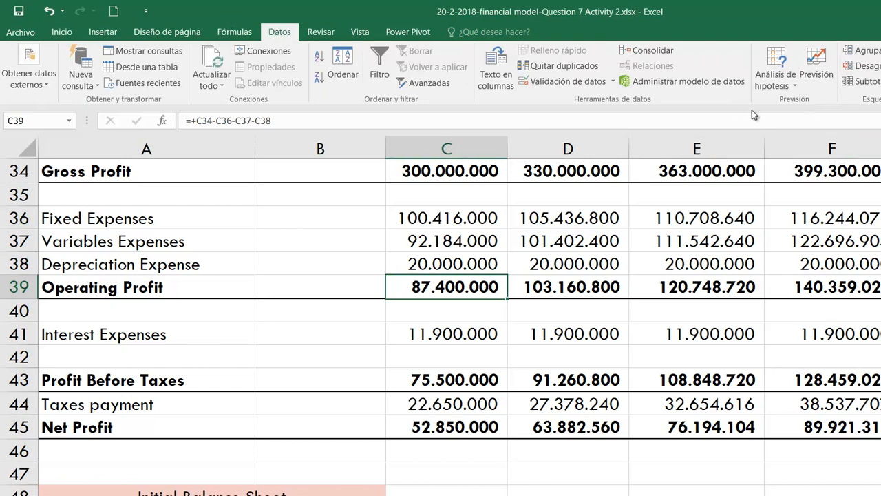
click(784, 84)
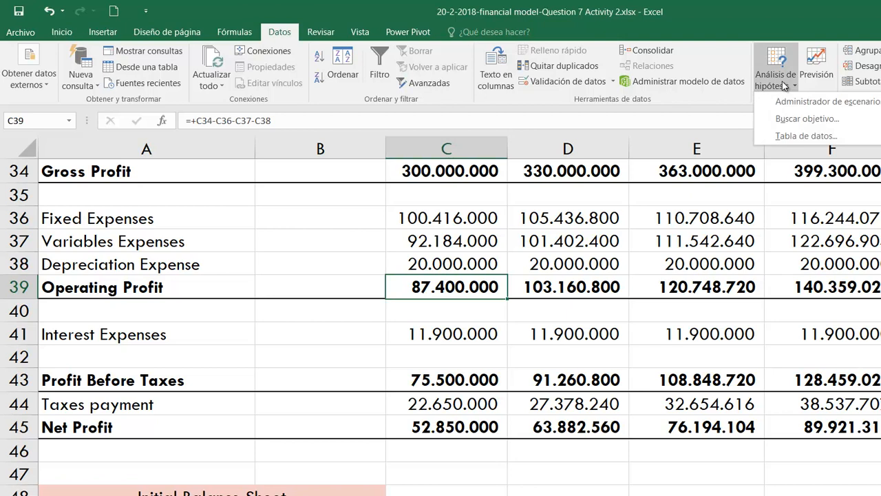
click(831, 117)
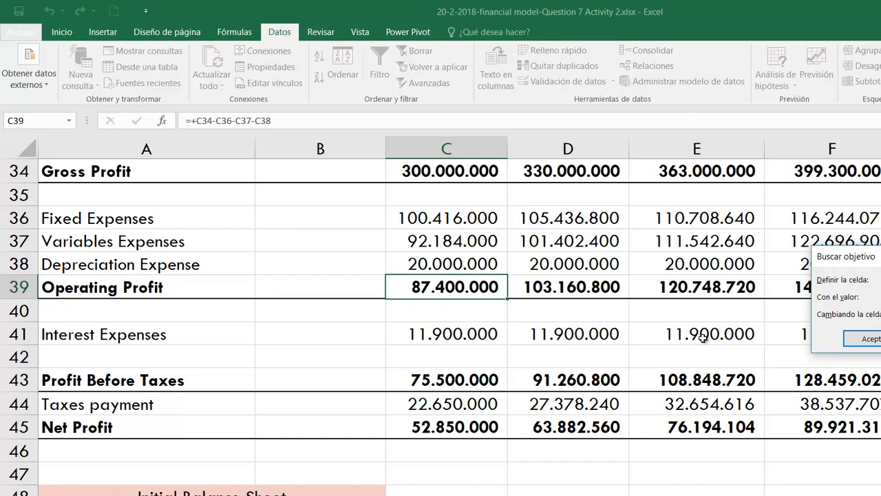
scroll(441, 310, up, 11)
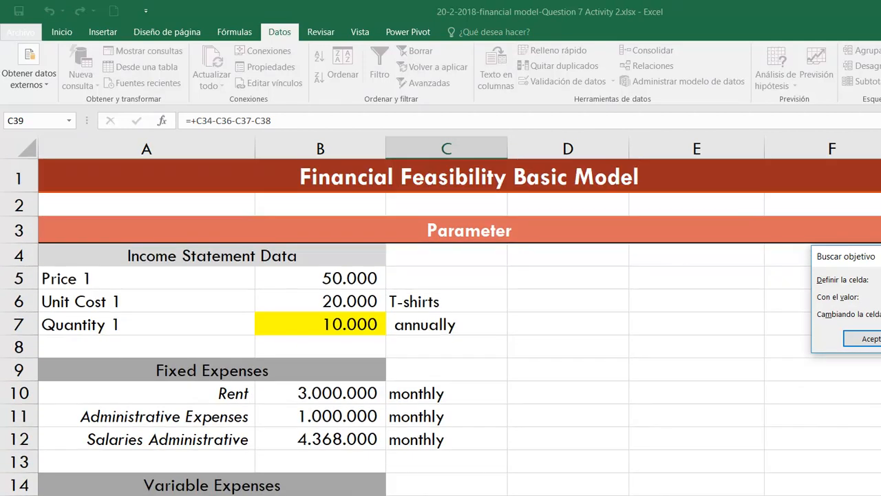
click(359, 328)
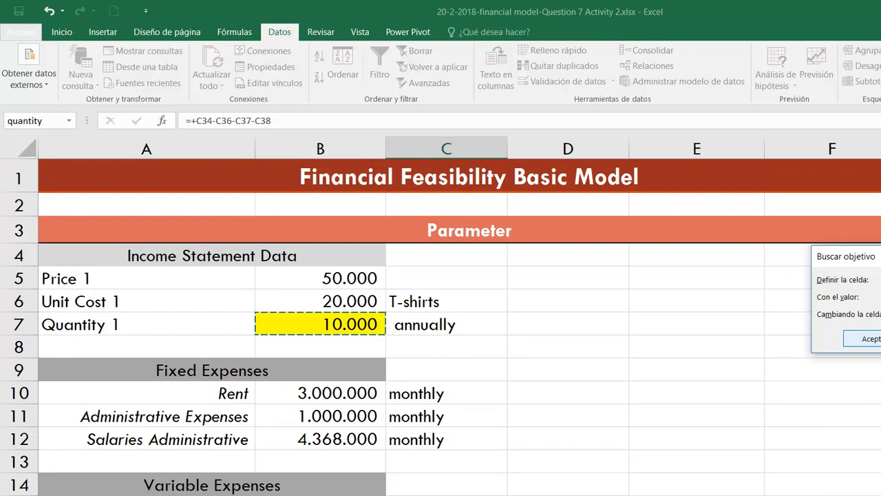
click(869, 339)
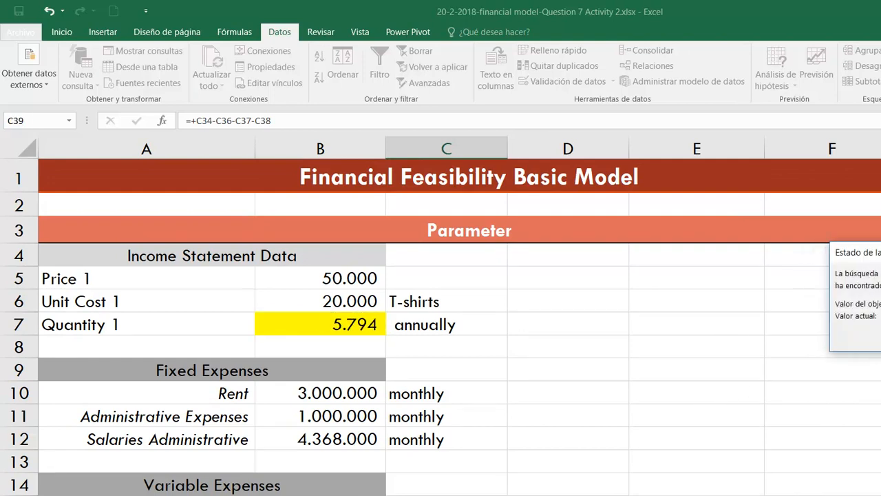
key(Return)
- Copy the Quantity 1 value from B7 into the operative breakeven cell B65
scroll(503, 378, down, 2)
scroll(457, 298, up, 1)
click(350, 244)
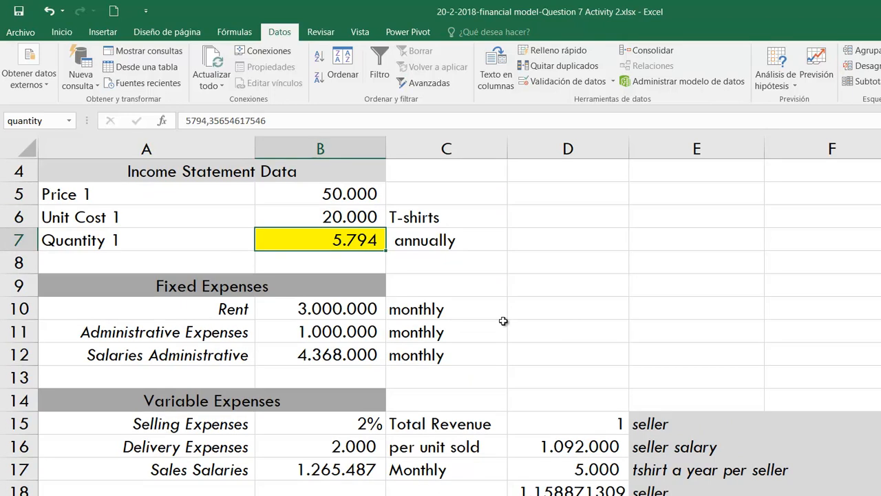
scroll(506, 321, down, 11)
scroll(508, 363, down, 7)
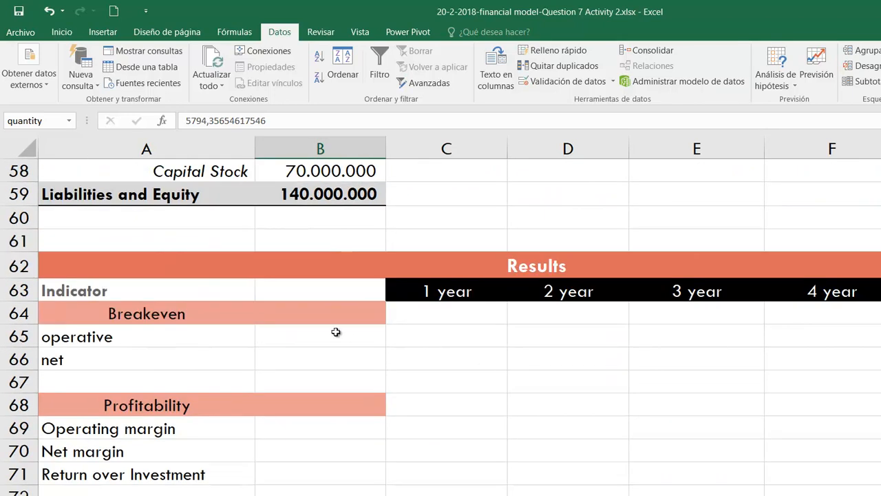
right_click(345, 336)
click(363, 91)
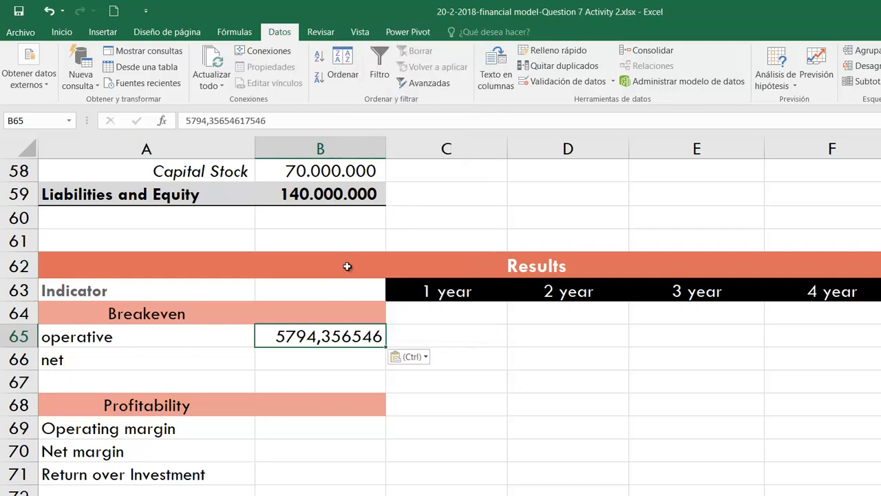
- Round the operative breakeven quantity in B65 up to 5795
double_click(323, 335)
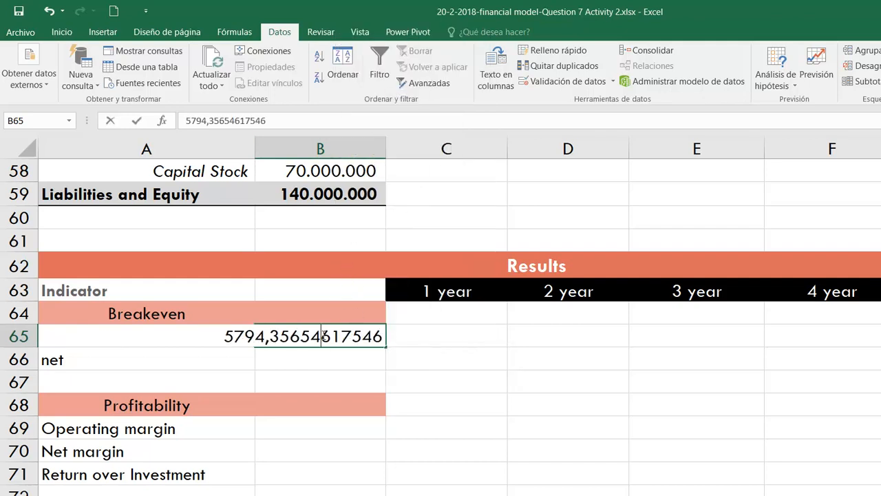
drag(258, 336, 434, 338)
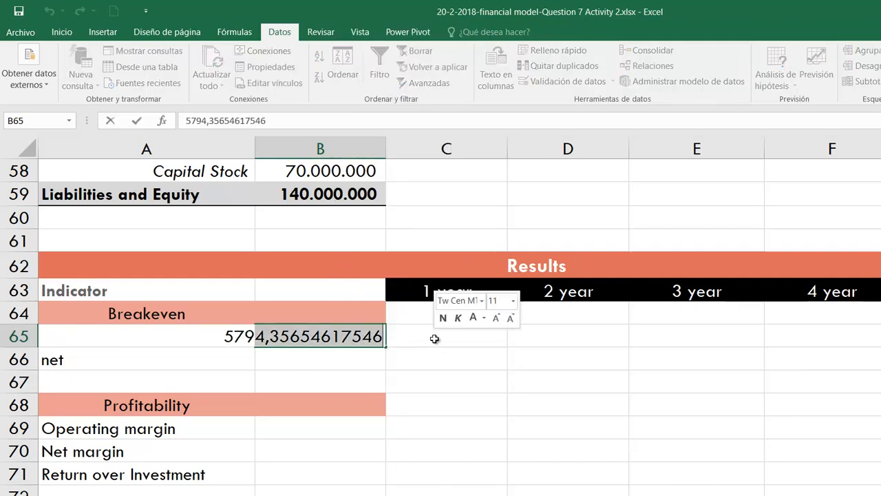
text(5)
key(Return)
click(372, 337)
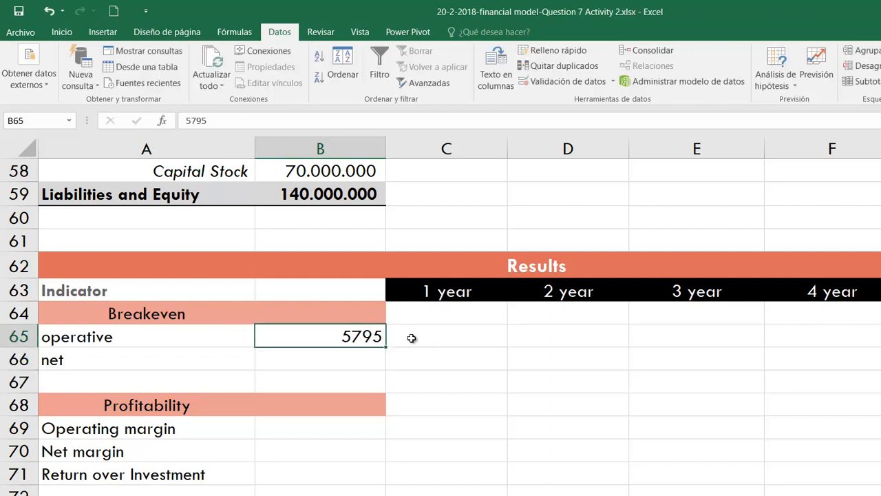
- Label the operative breakeven quantity "anually" in C65
click(420, 339)
text(anually)
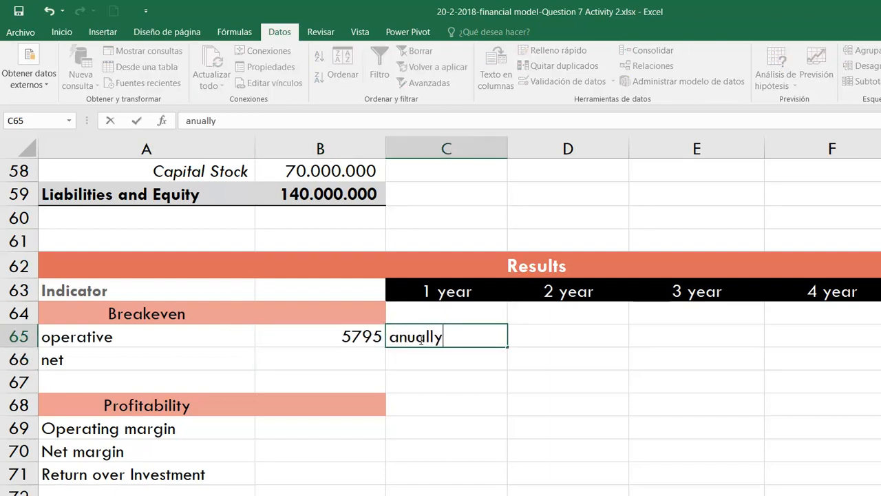
key(Return)
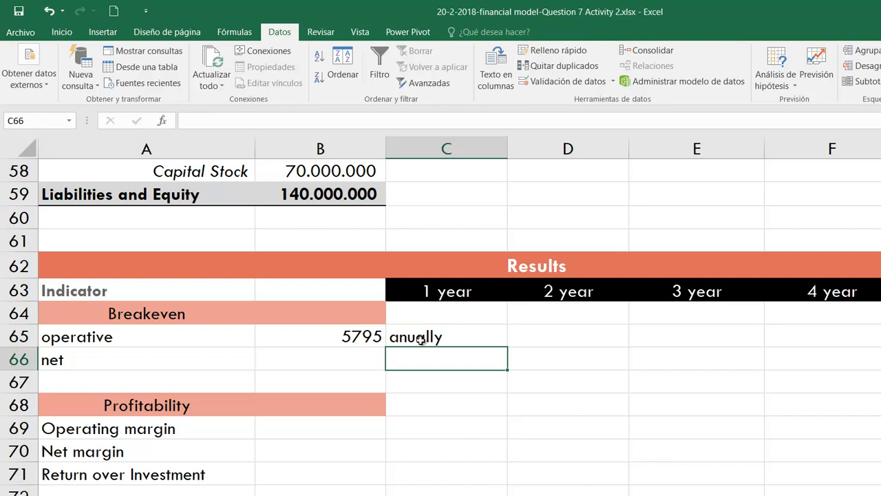
- Move the operative breakeven quantity and its label one column over to start in C65, and delete the label from D65
drag(363, 341, 541, 345)
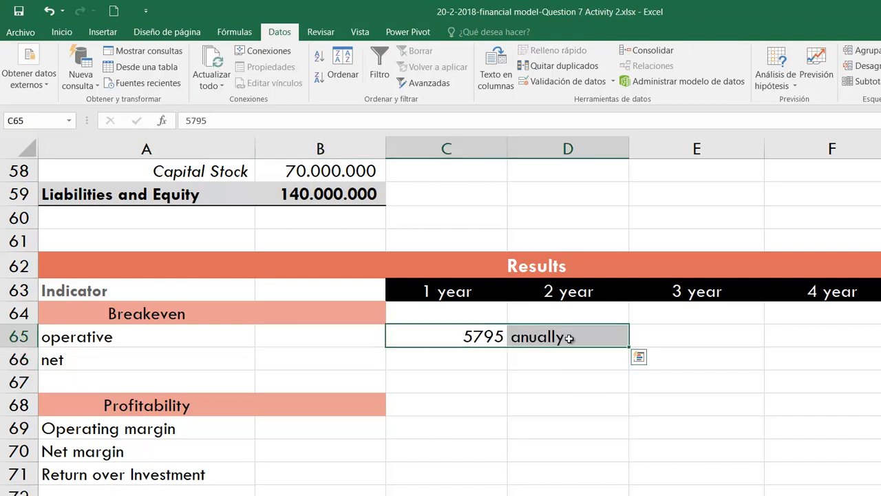
click(570, 337)
key(Delete)
click(463, 354)
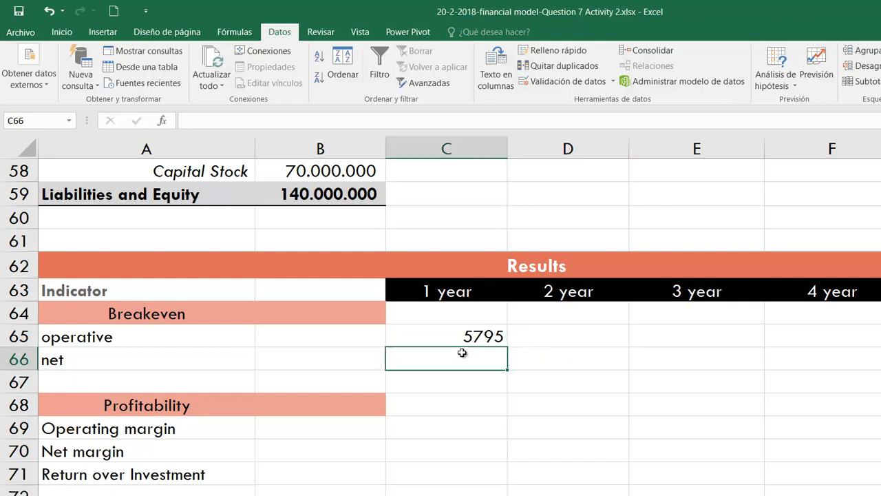
- Run Goal Seek to bring the first-year Net Profit in C45 to 0 by changing Quantity 1 in B7
scroll(591, 366, up, 10)
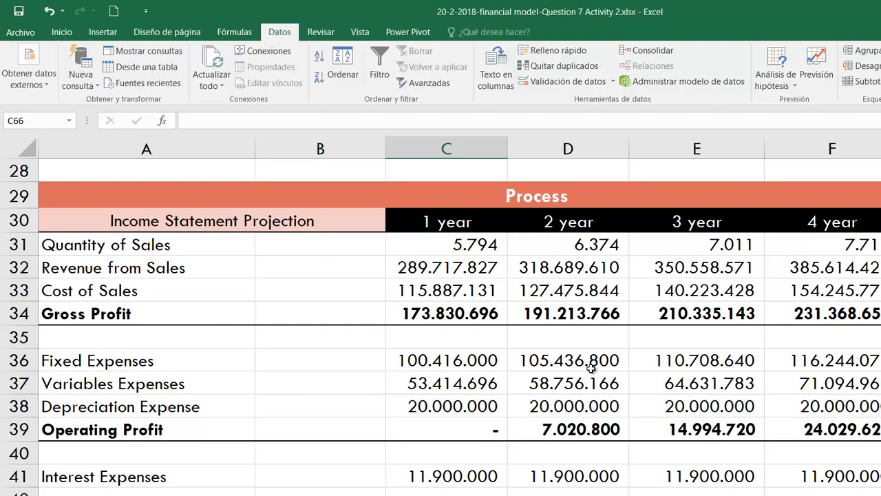
scroll(591, 367, down, 2)
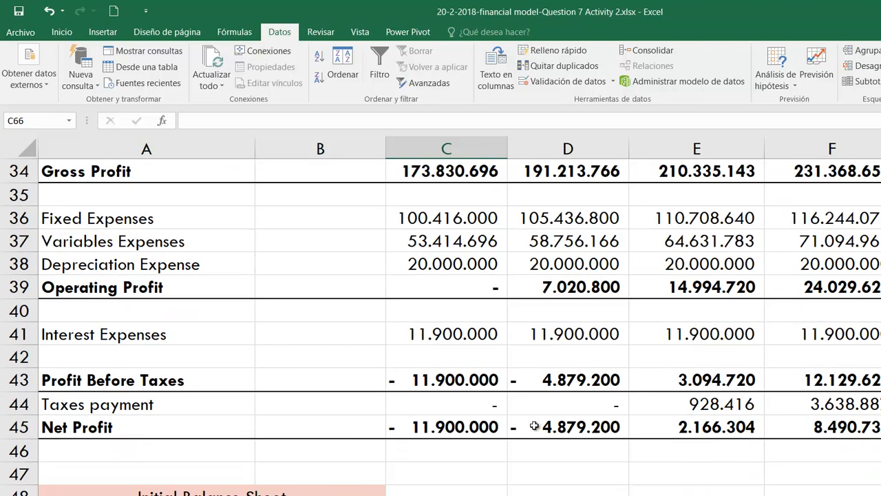
scroll(535, 418, down, 1)
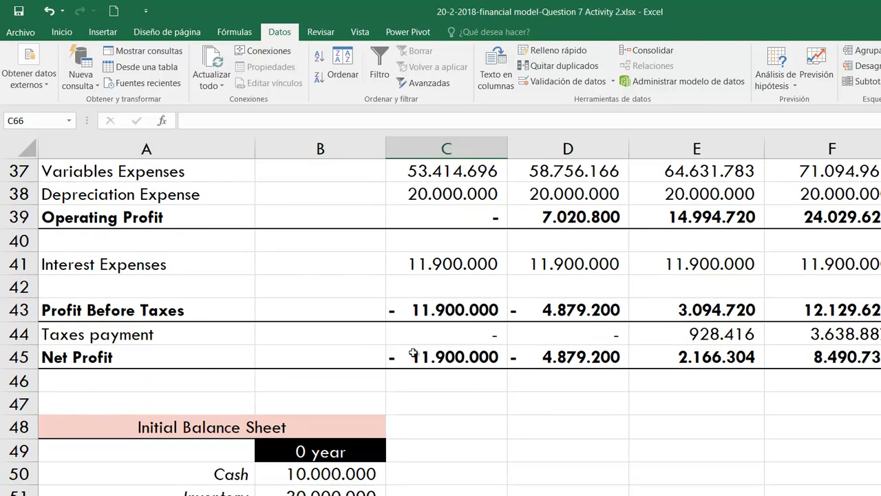
click(450, 356)
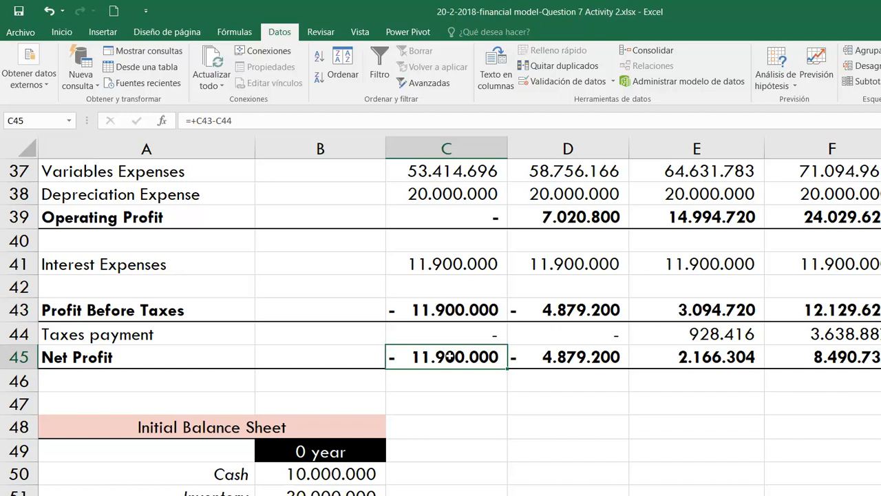
click(775, 79)
click(796, 118)
key(Tab)
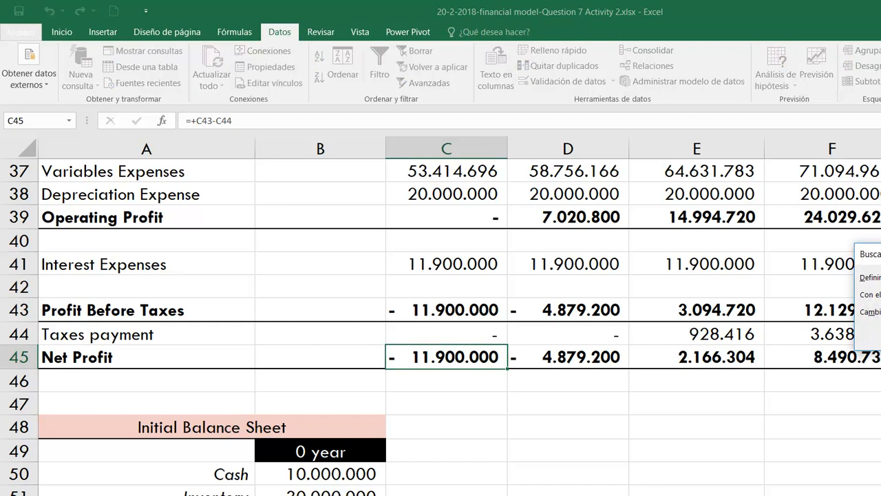
scroll(654, 259, up, 12)
click(313, 329)
key(Return)
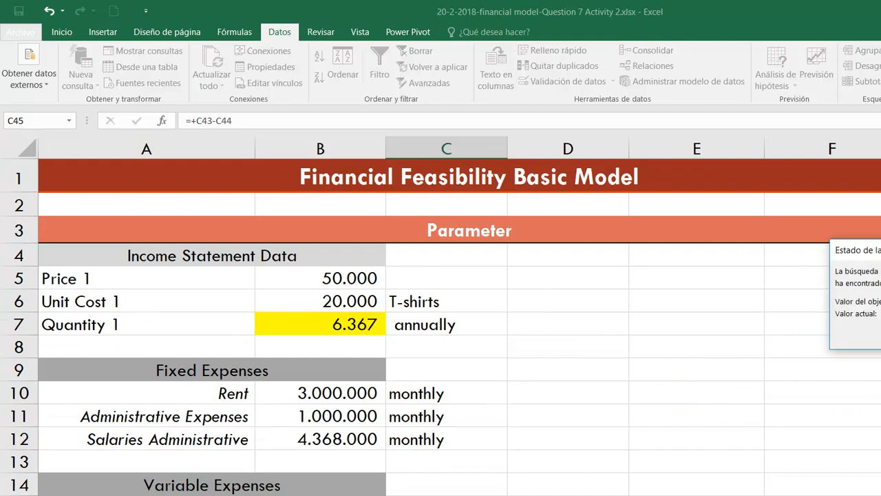
key(Return)
- Copy Quantity 1 from B7 into the net breakeven cell C66 as a plain value and round it up to 6367
scroll(524, 400, down, 1)
click(355, 240)
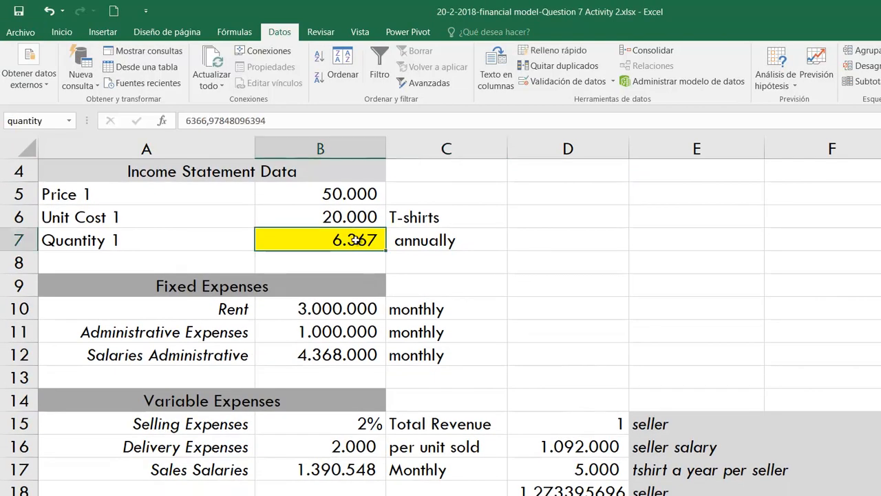
key(ctrl+c)
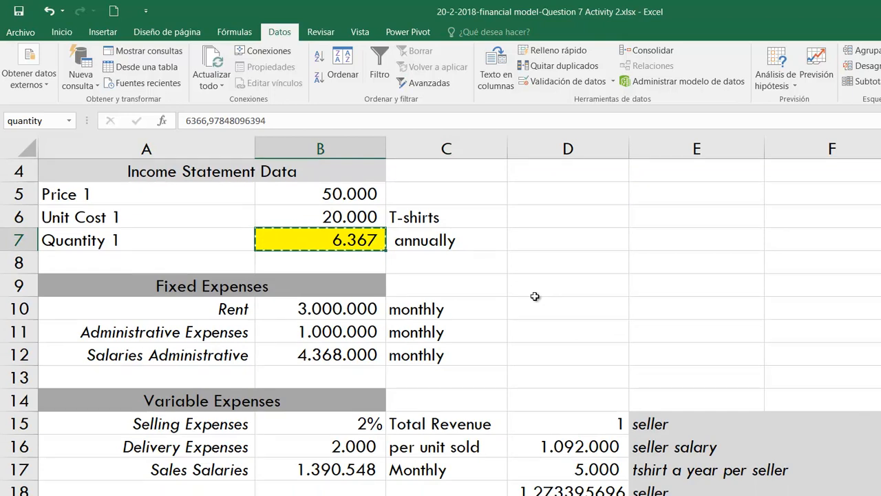
scroll(535, 296, down, 9)
scroll(535, 293, down, 1)
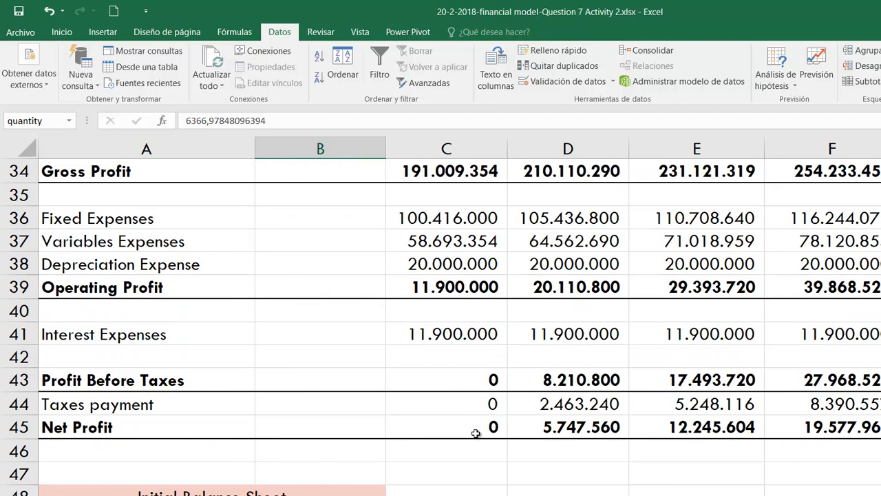
scroll(500, 414, down, 7)
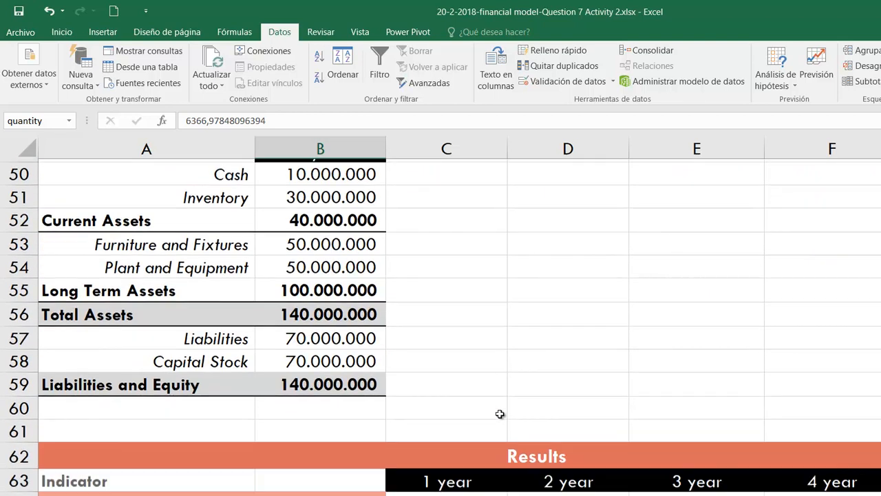
right_click(479, 291)
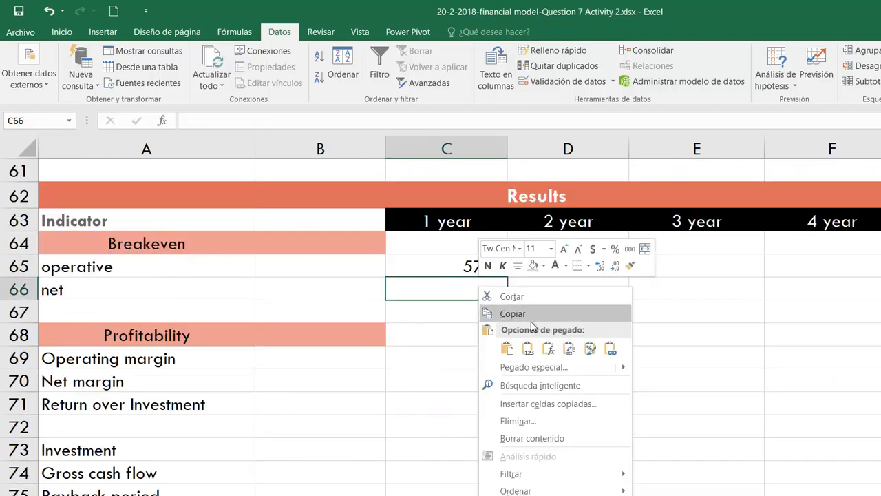
click(527, 349)
double_click(442, 292)
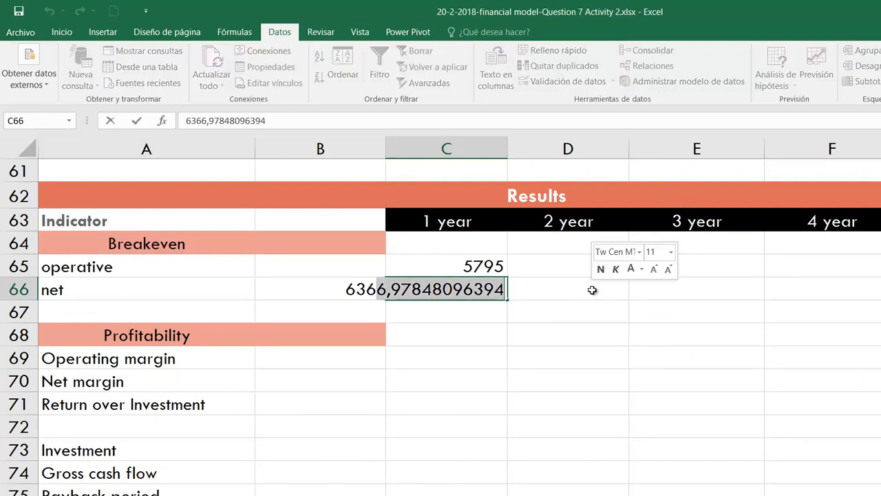
key(Return)
click(544, 326)
click(150, 281)
click(435, 281)
click(448, 266)
key(Down)
key(Up)
key(Down)
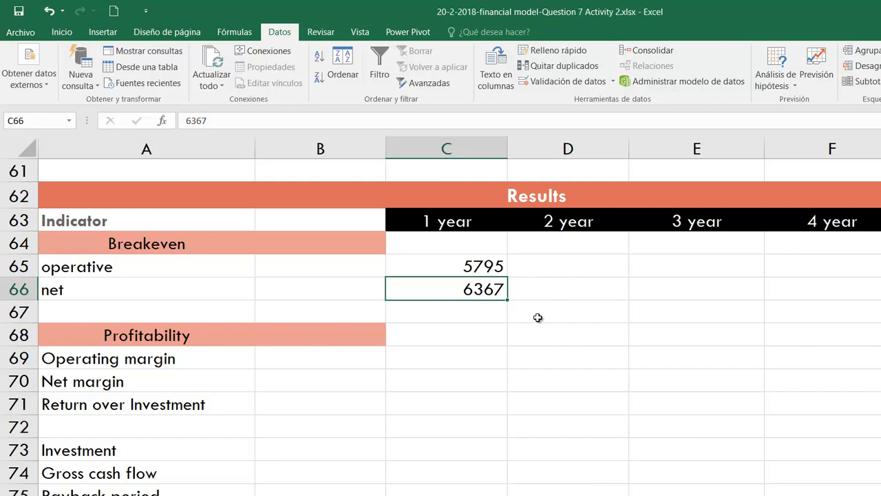
- Calculate the first-year operating margin in C69 as Operating Profit divided by Revenue from Sales, with the formula +C39/C32
click(448, 356)
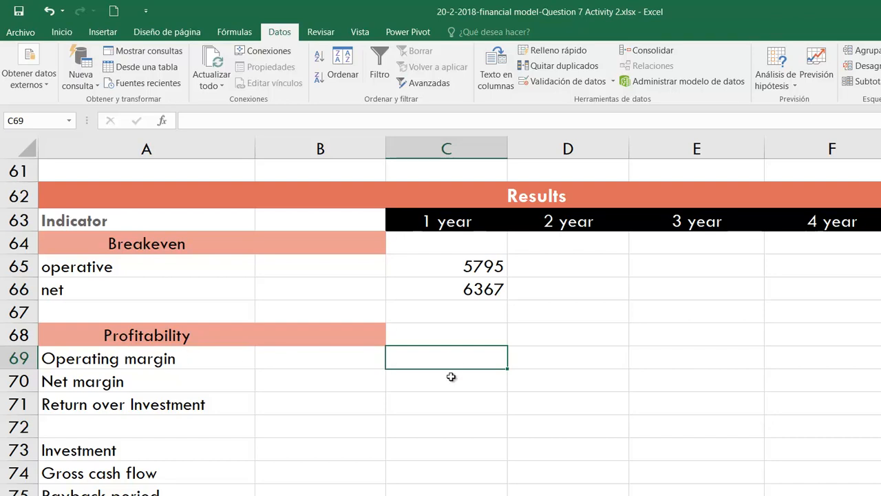
text(+)
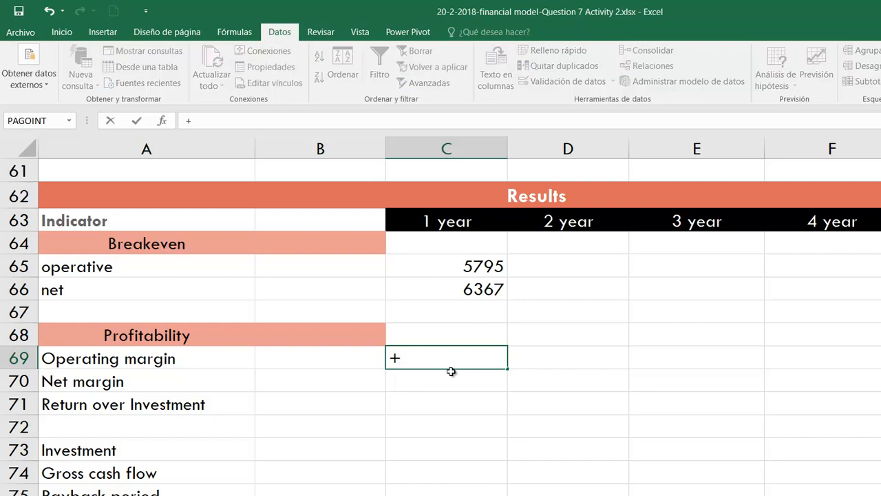
scroll(605, 401, up, 11)
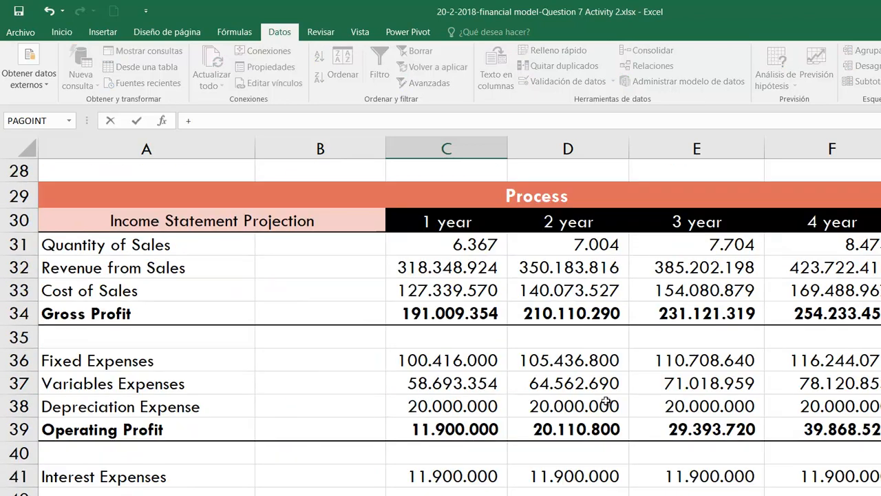
click(466, 428)
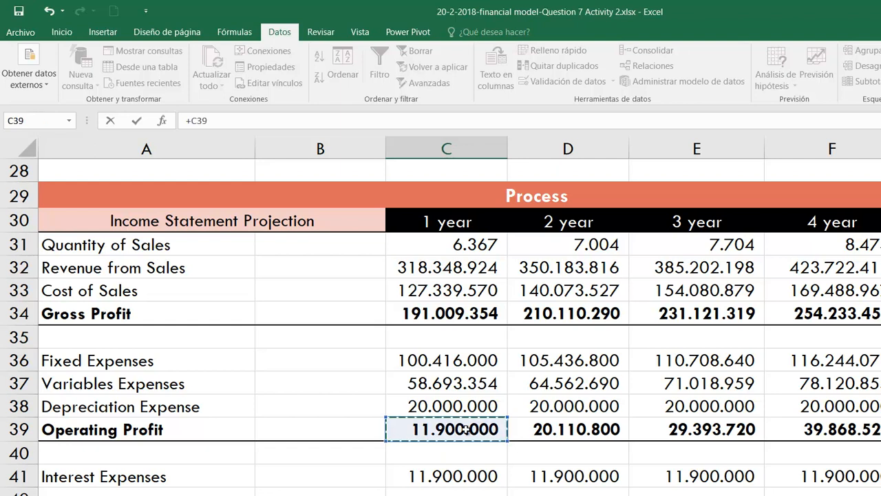
text(/)
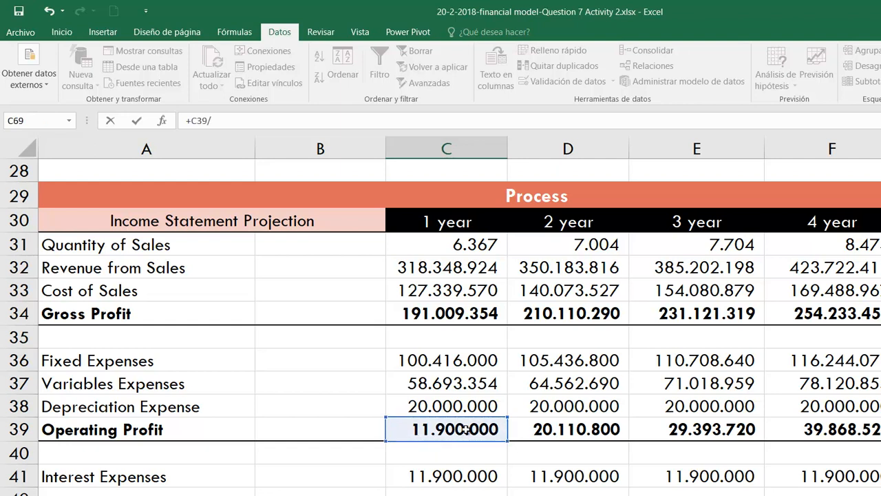
click(464, 268)
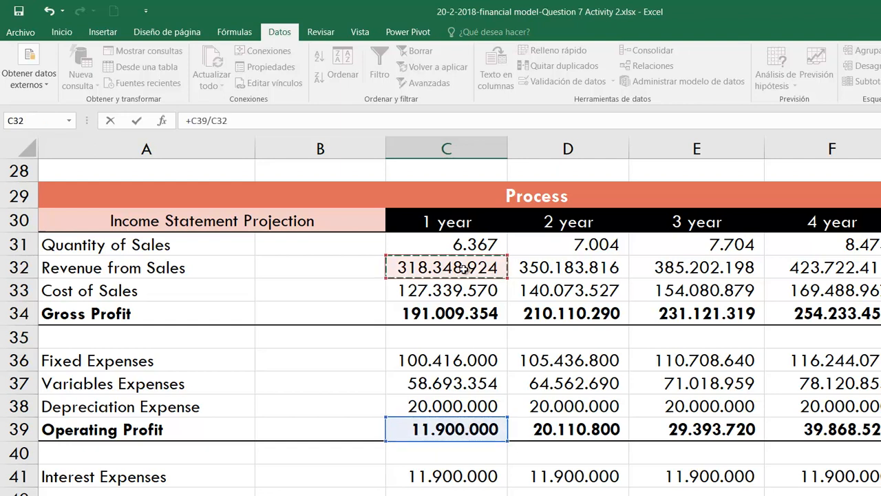
key(Return)
- Format the first-year operating margin in C69 as a percentage
key(Up)
scroll(599, 492, down, 3)
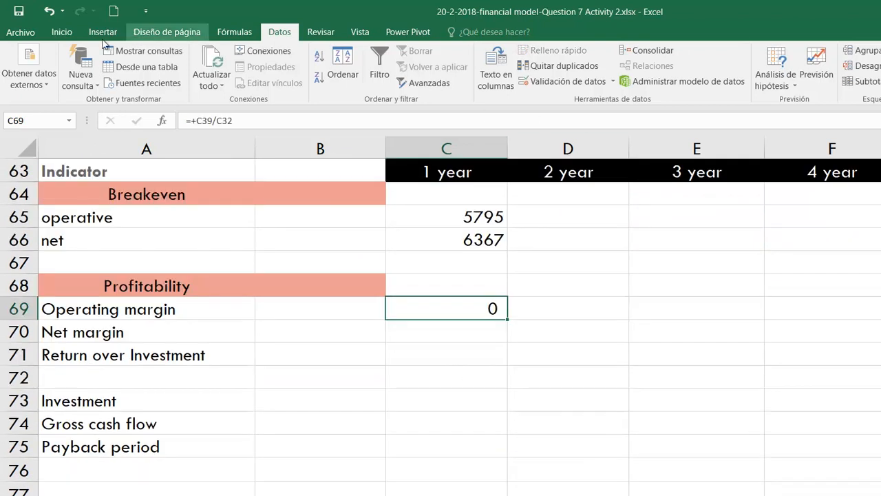
click(69, 32)
click(468, 77)
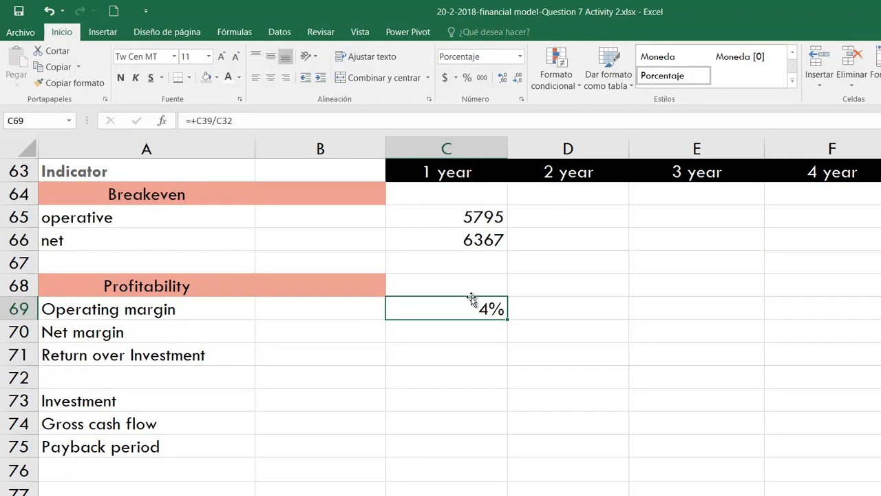
- Set the Quantity 1 input in B7 to 10000
scroll(430, 374, up, 20)
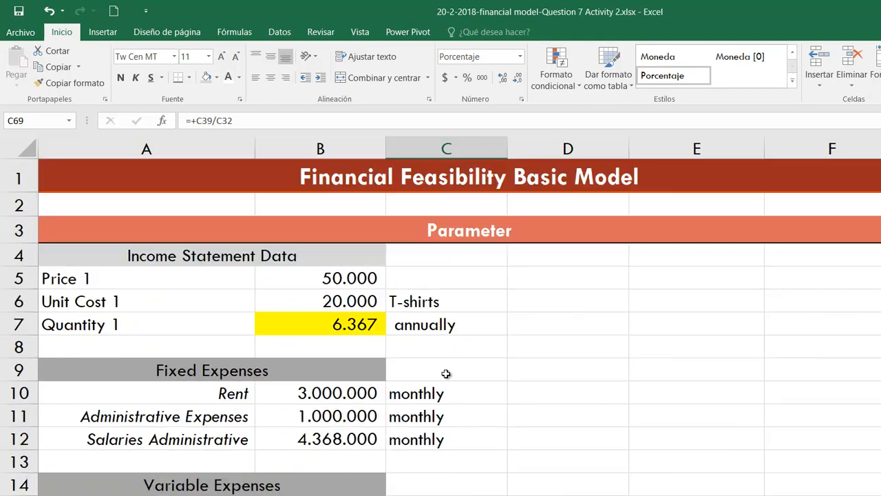
click(350, 327)
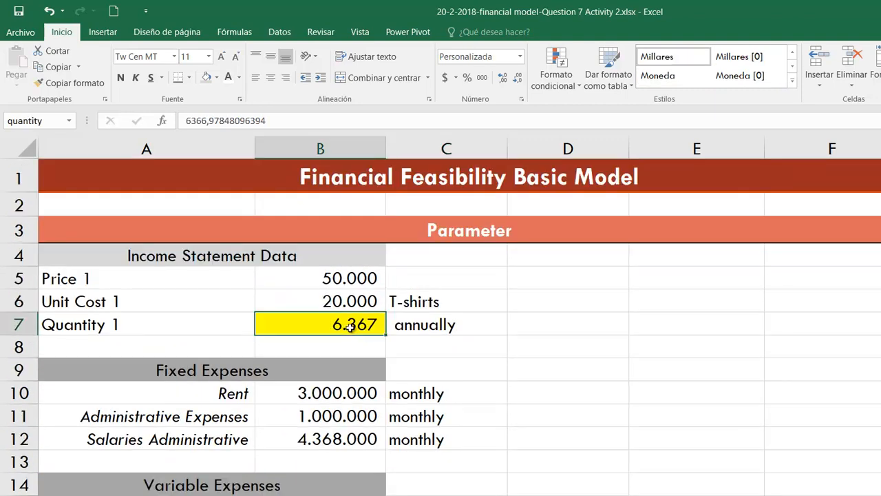
text(10000)
key(Return)
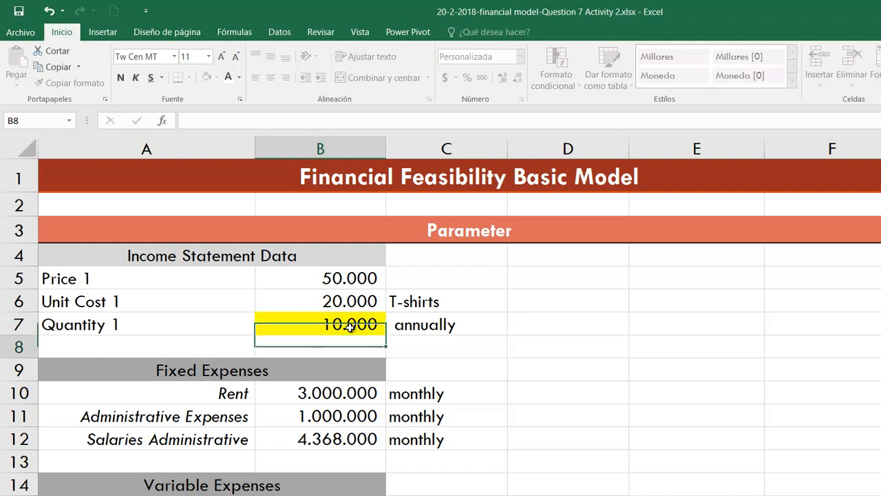
- Calculate the first-year net margin in C70 as Net Profit divided by Revenue from Sales, with the formula +C45/C32
scroll(454, 354, down, 17)
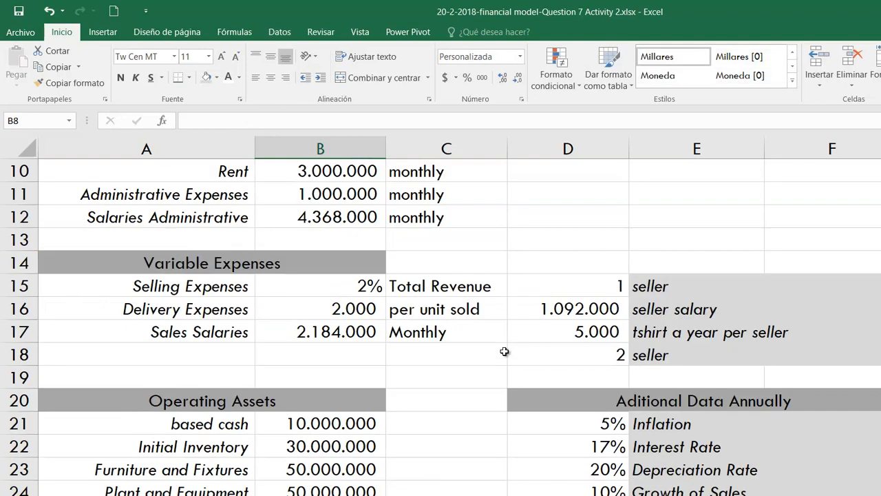
scroll(505, 352, down, 4)
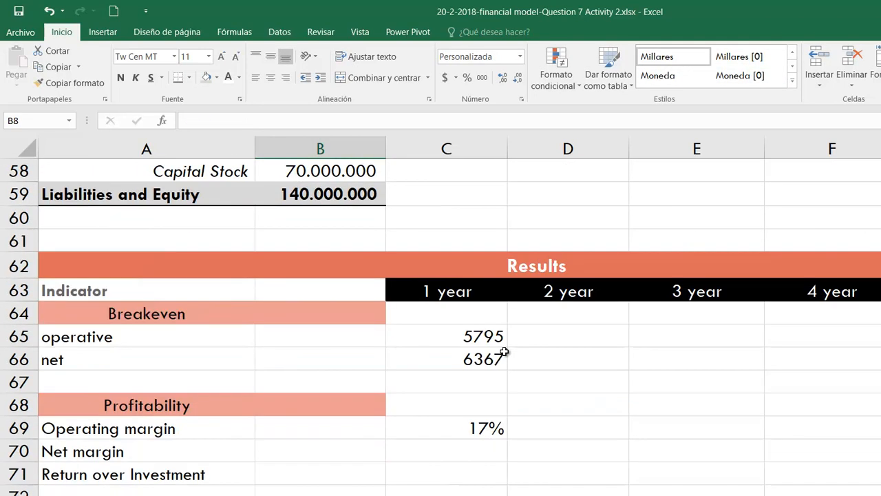
click(493, 322)
click(483, 301)
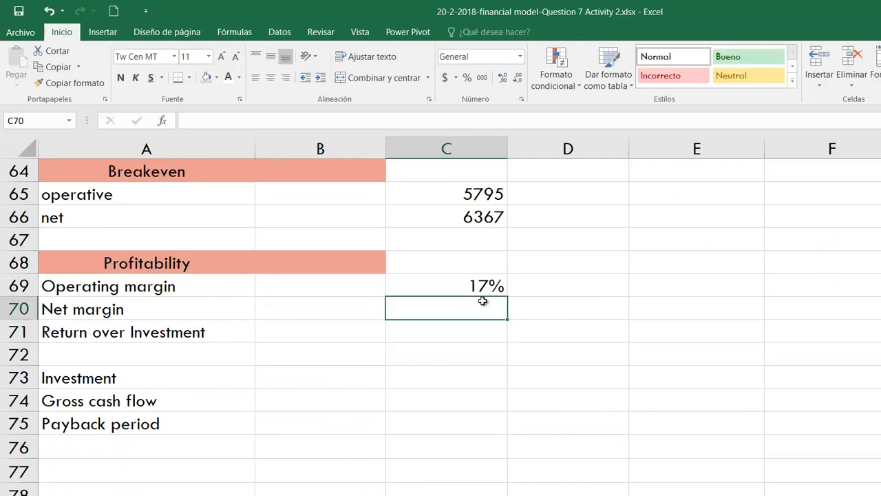
text(+)
scroll(483, 301, up, 5)
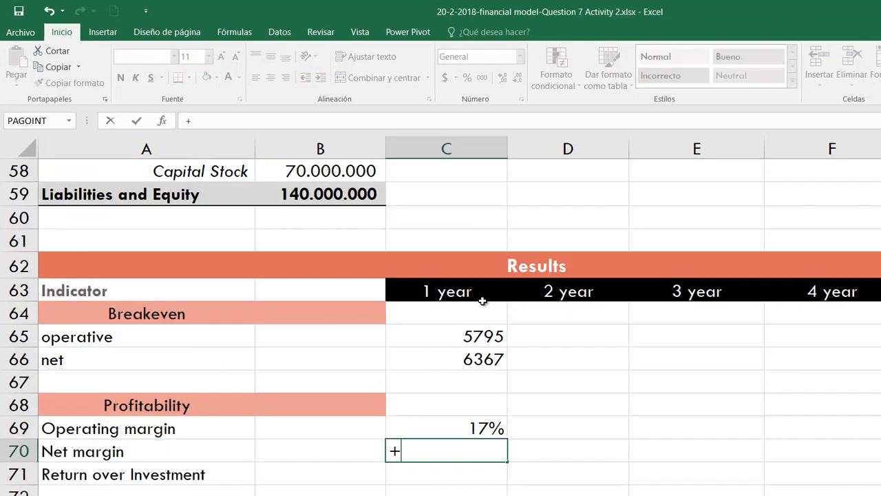
scroll(483, 301, up, 4)
click(471, 354)
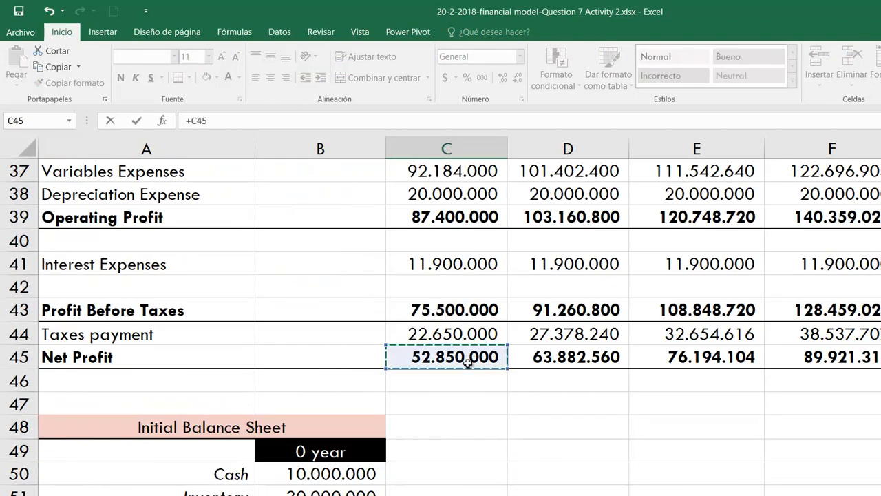
text(/)
scroll(468, 363, up, 4)
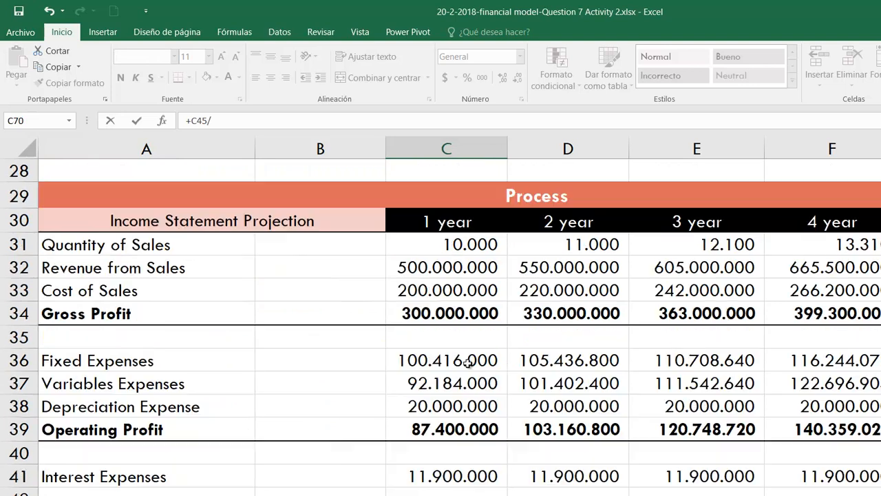
click(454, 341)
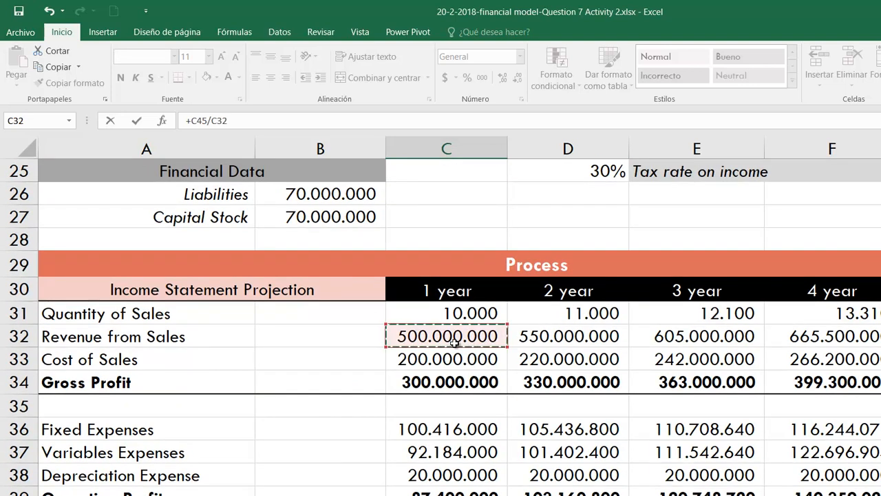
scroll(457, 356, down, 3)
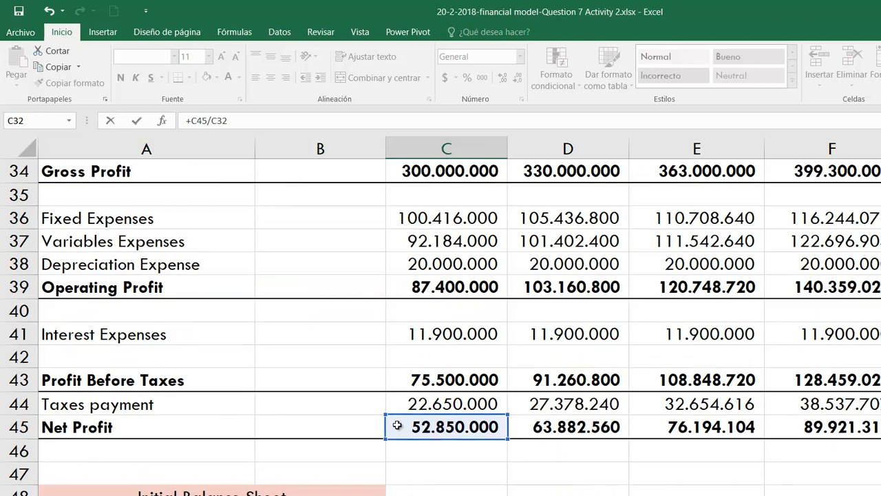
scroll(488, 340, up, 3)
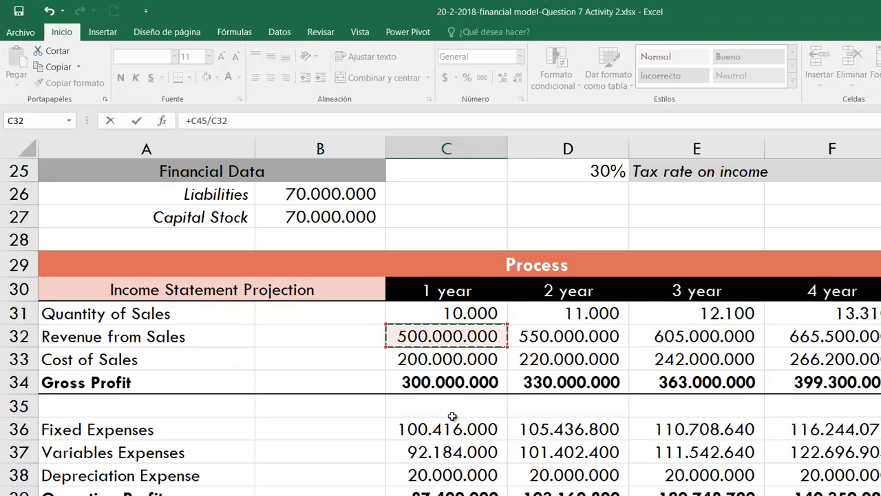
scroll(457, 365, down, 6)
scroll(453, 416, down, 3)
key(Return)
- Format the first-year net margin in C70 as a percentage
scroll(451, 360, down, 5)
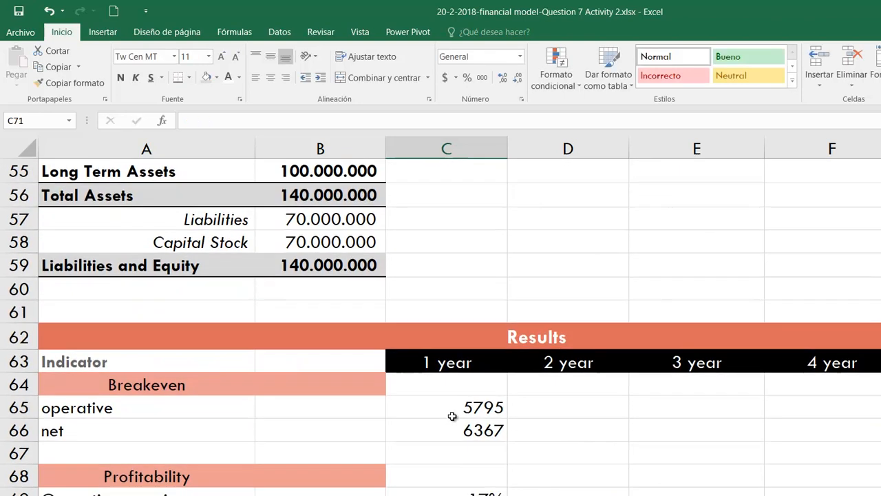
click(491, 239)
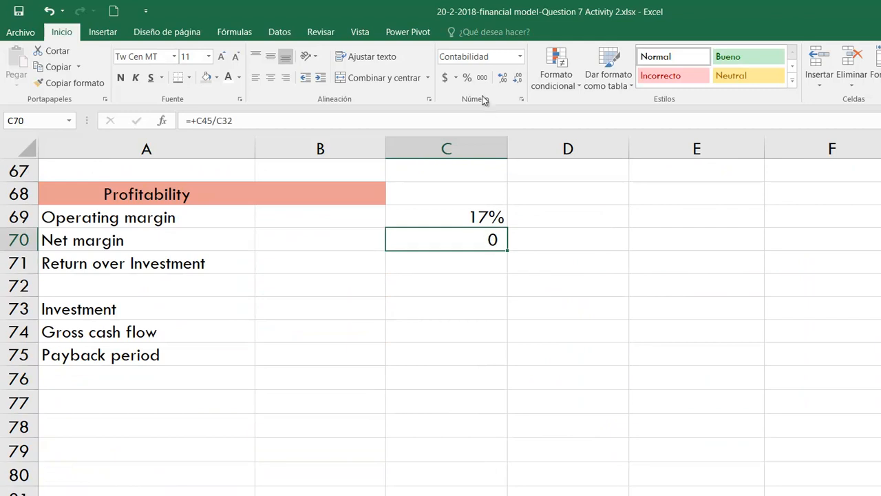
click(467, 78)
click(485, 214)
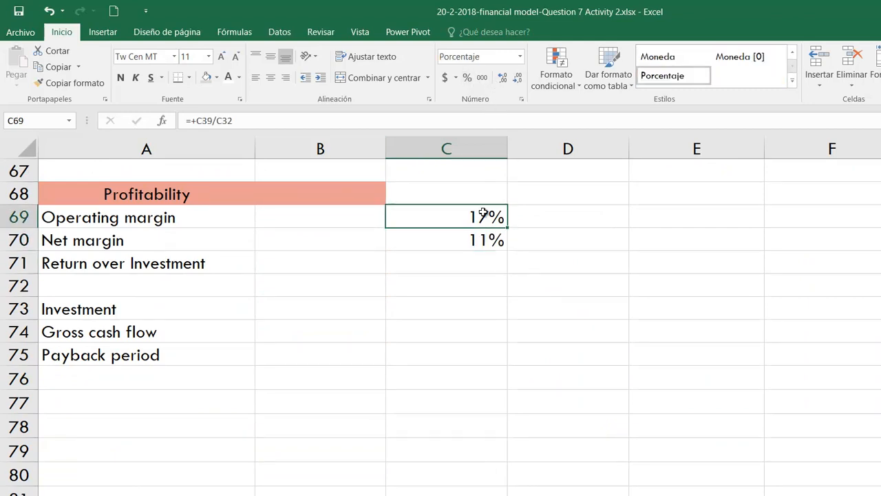
- Calculate the first-year Return over Investment in C71 with the formula +C45/$B$59 and format it as a percentage
click(471, 263)
scroll(484, 360, up, 4)
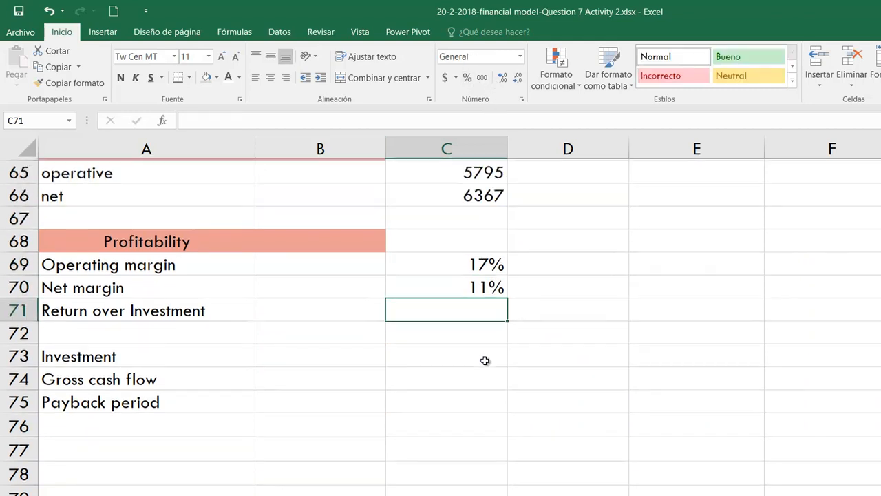
scroll(485, 361, down, 1)
text(+)
scroll(485, 359, up, 7)
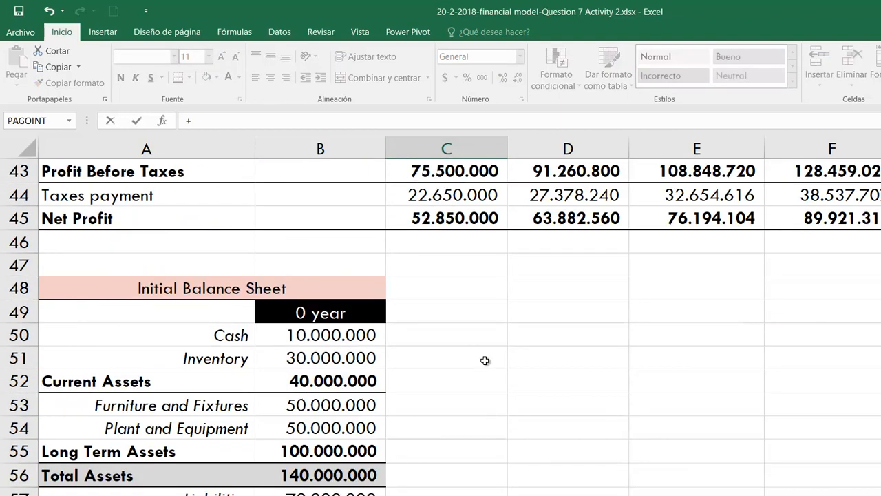
click(484, 356)
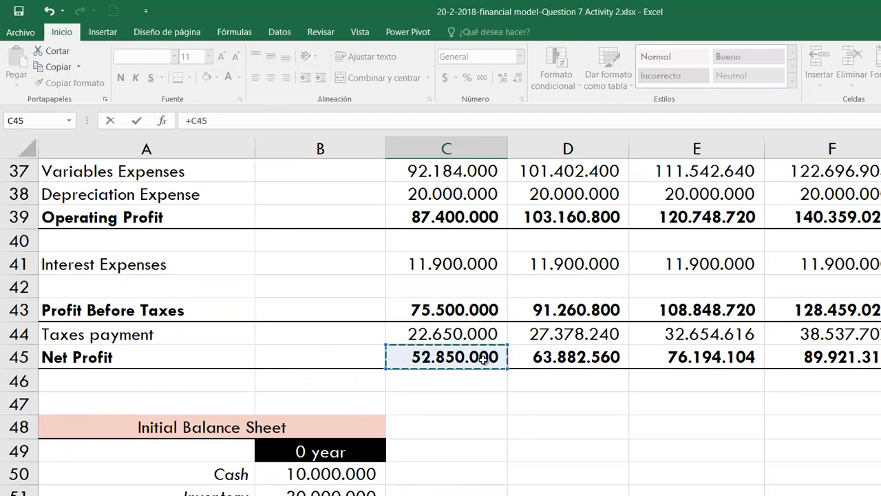
text(/)
scroll(484, 357, down, 4)
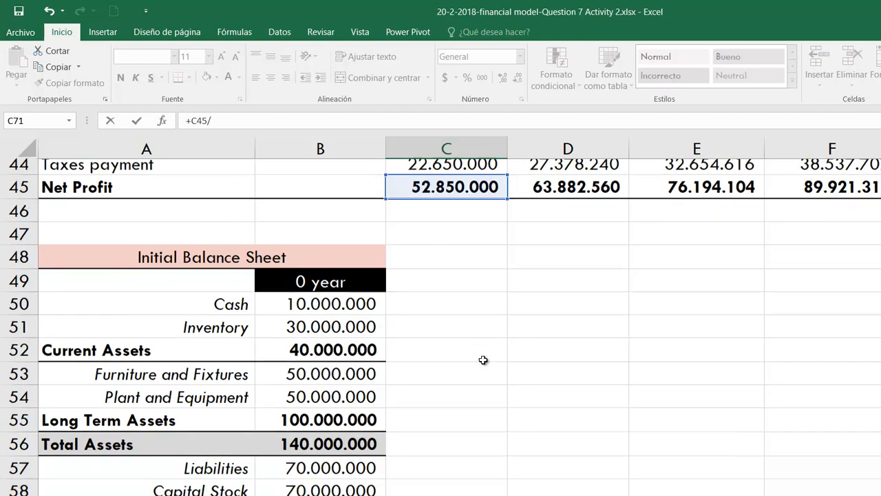
click(352, 336)
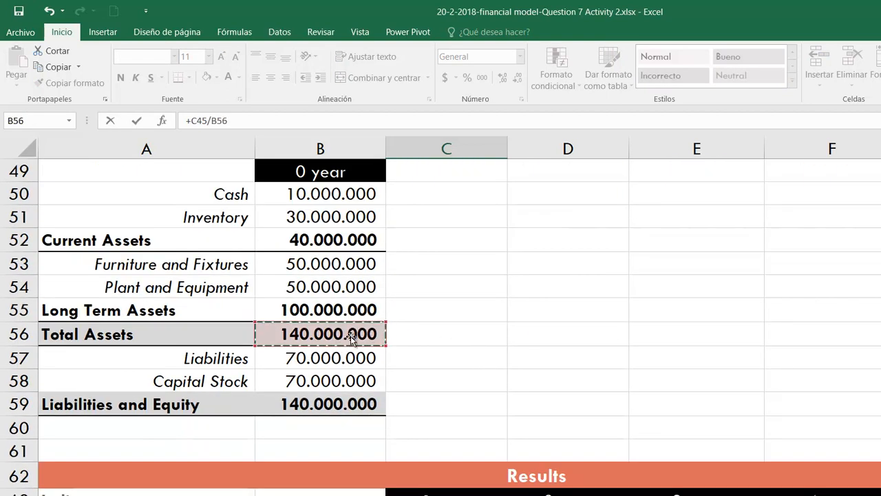
click(352, 402)
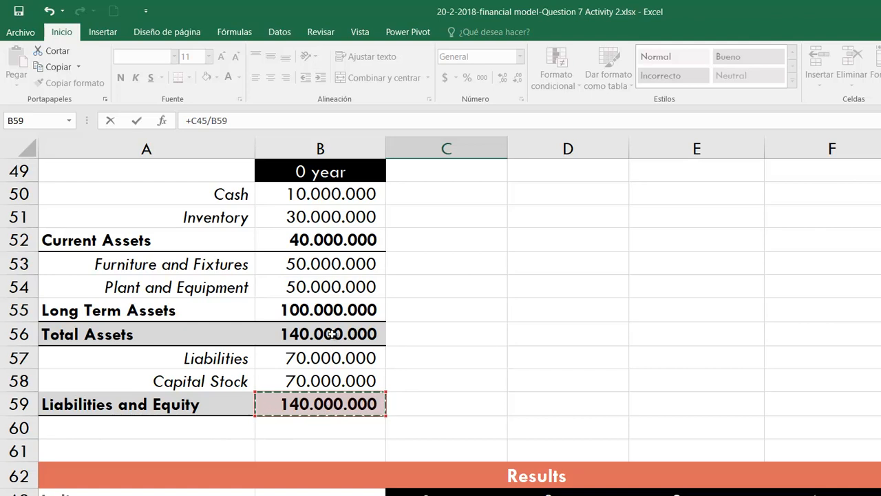
key(F4)
scroll(332, 334, down, 5)
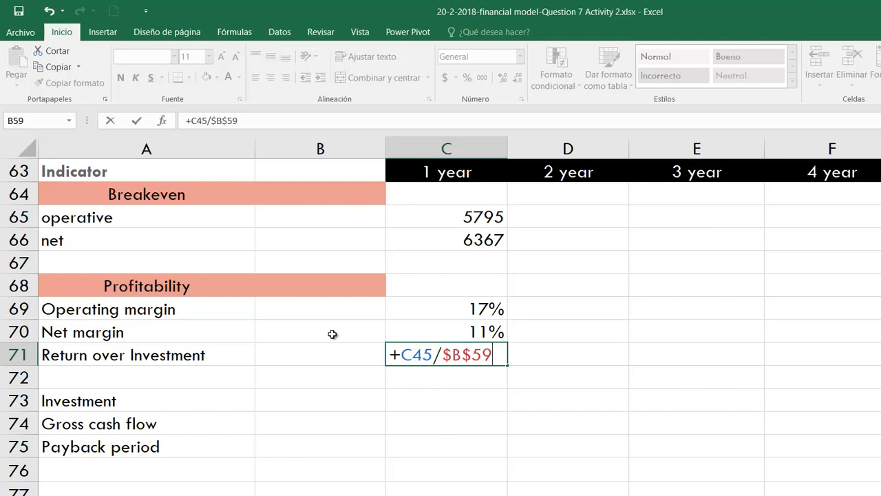
key(Return)
key(Up)
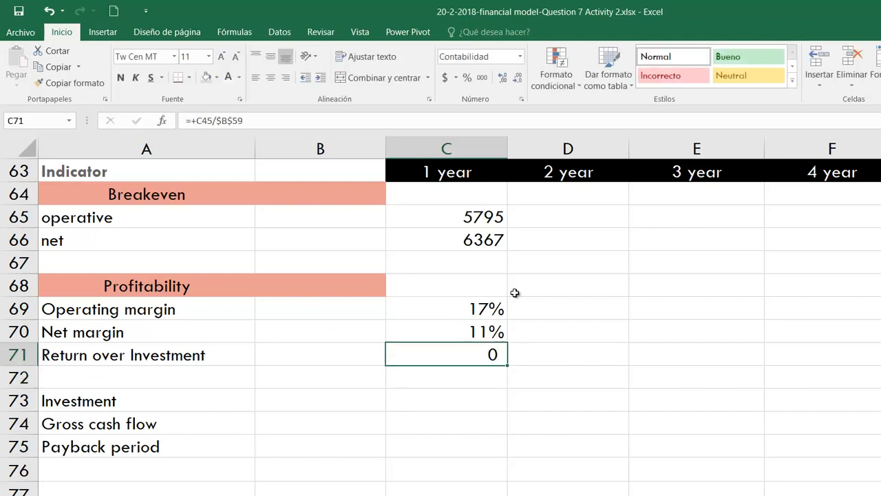
click(468, 77)
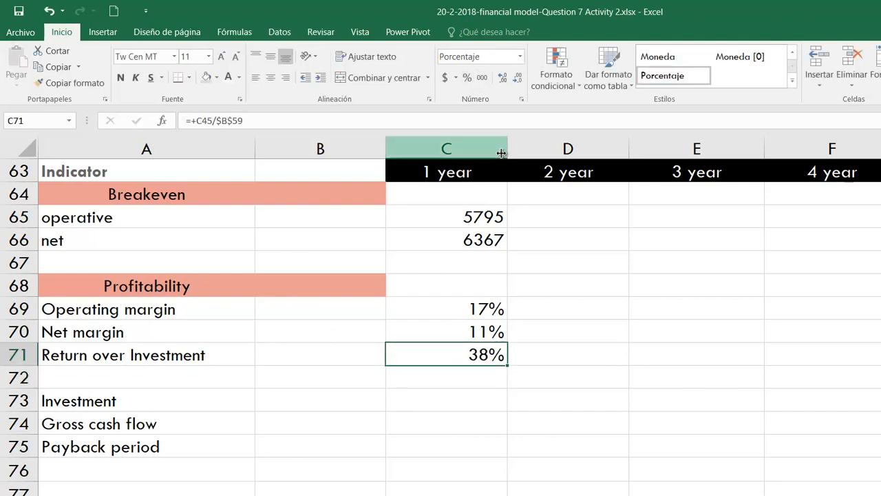
- Fill the formulas in C69:C71 across the remaining year columns and show them with one decimal place
drag(475, 306, 878, 365)
click(503, 77)
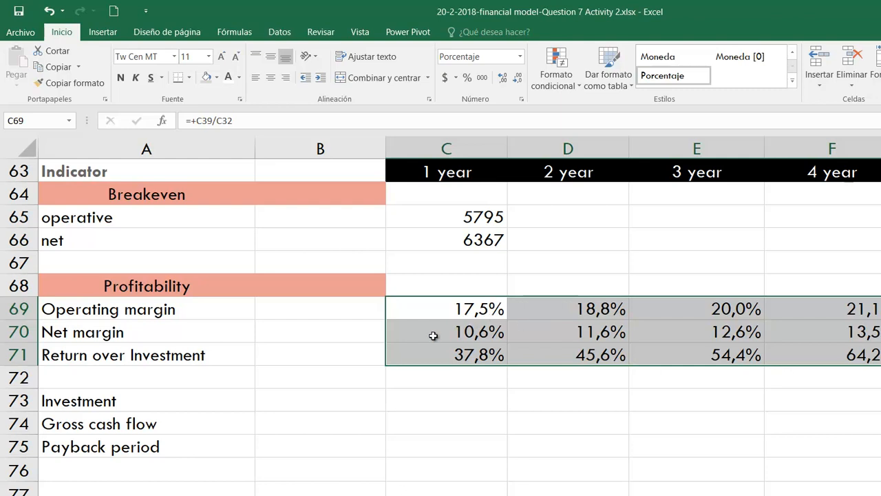
- Add the label "Return over equity" in A72 and move the Investment, Gross cash flow and Payback period labels down to A74:A76
click(158, 378)
text(Return)
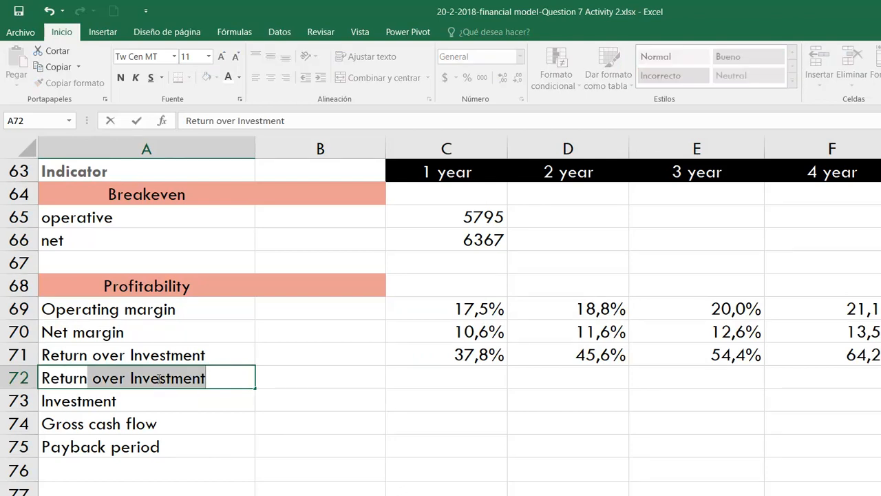
text( over e)
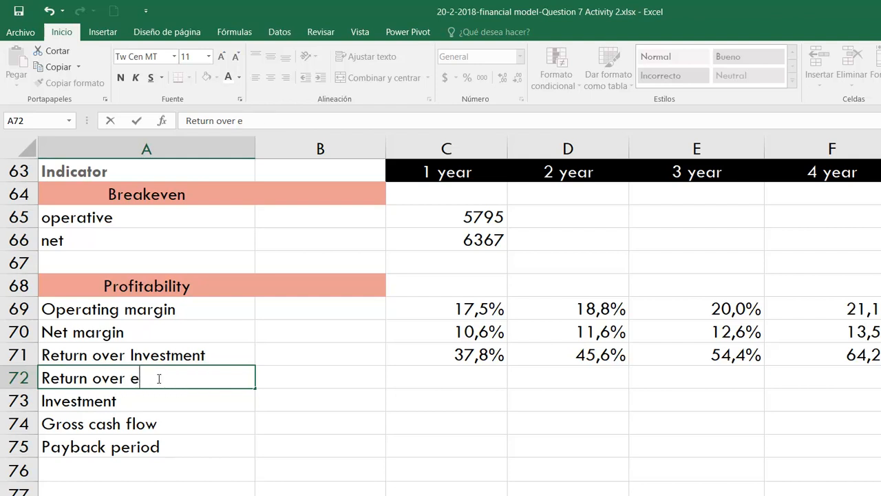
text(quity)
key(Return)
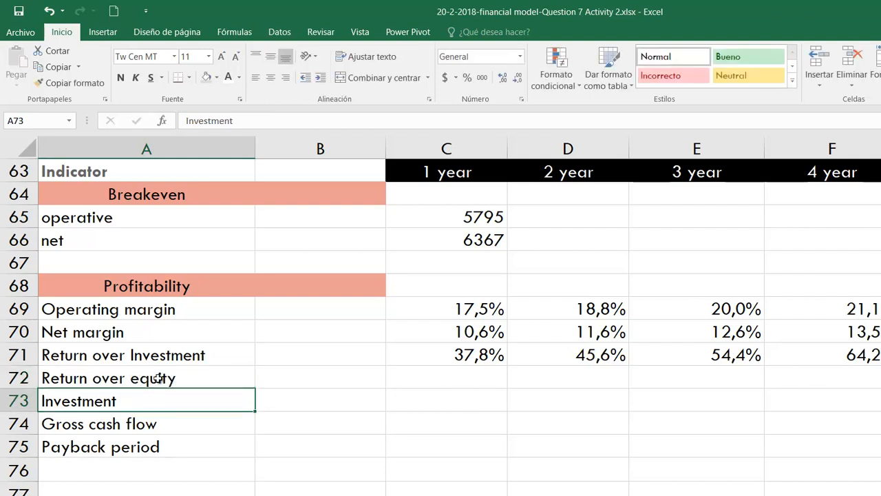
drag(155, 405, 182, 476)
- Calculate the first-year Return over equity in C72 as Net Profit divided by Capital Stock, with the formula +C45/$B$58
scroll(301, 329, up, 5)
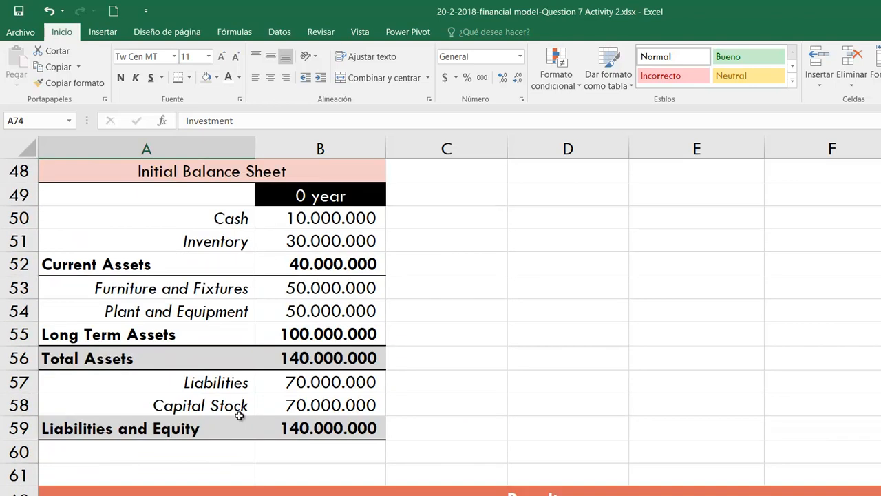
click(237, 412)
scroll(366, 418, down, 6)
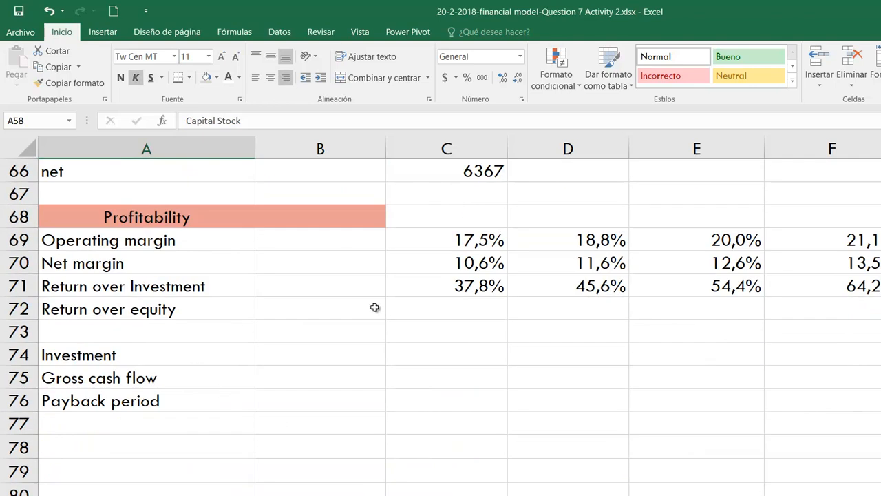
click(496, 303)
text(+)
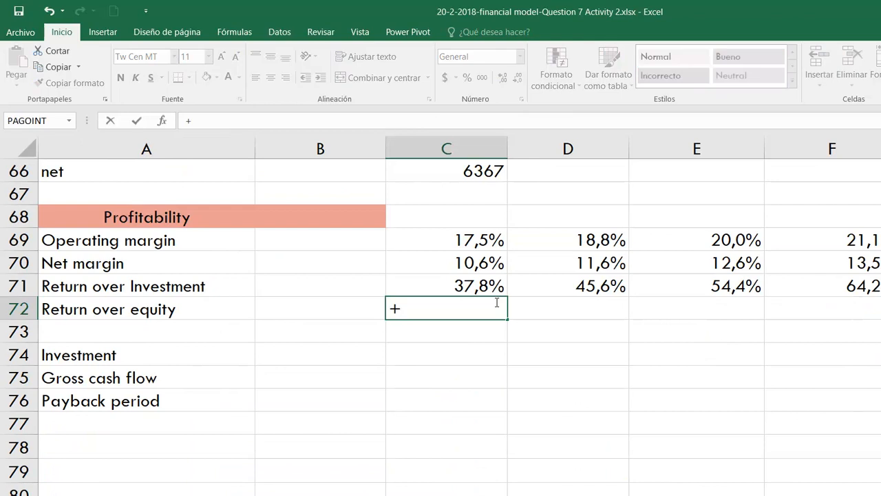
scroll(496, 301, up, 6)
scroll(495, 301, up, 3)
click(459, 321)
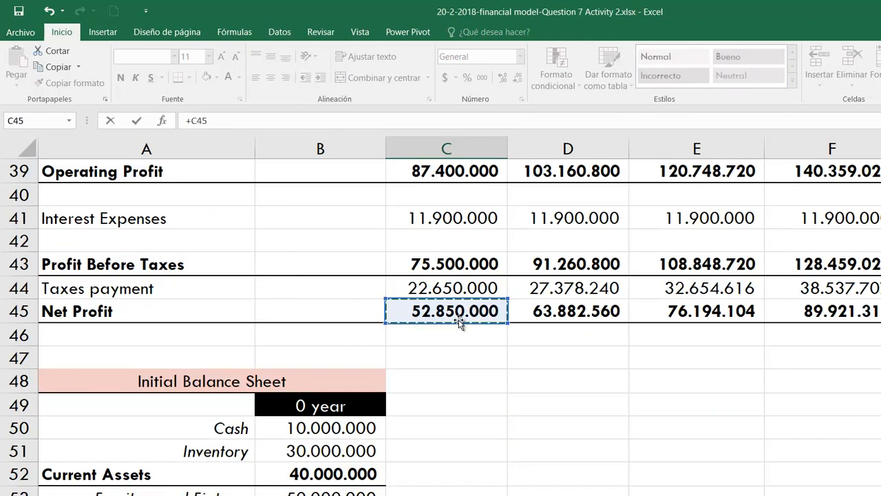
text(/)
scroll(488, 354, down, 3)
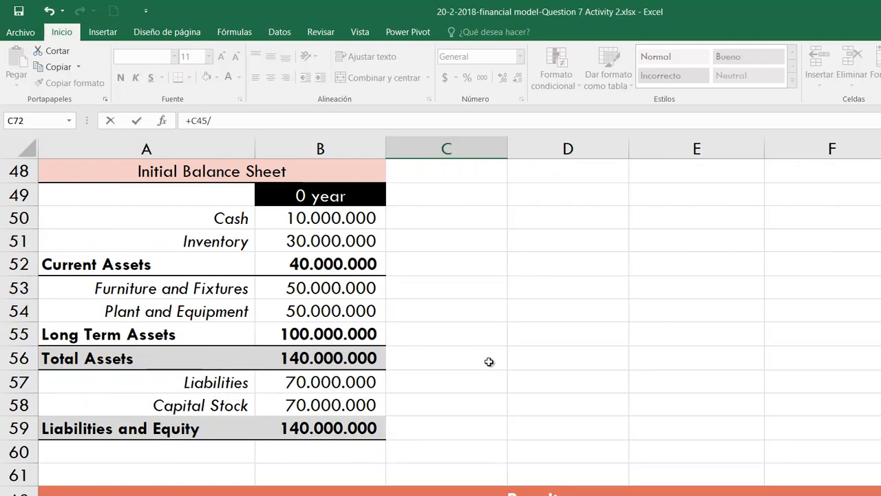
click(332, 405)
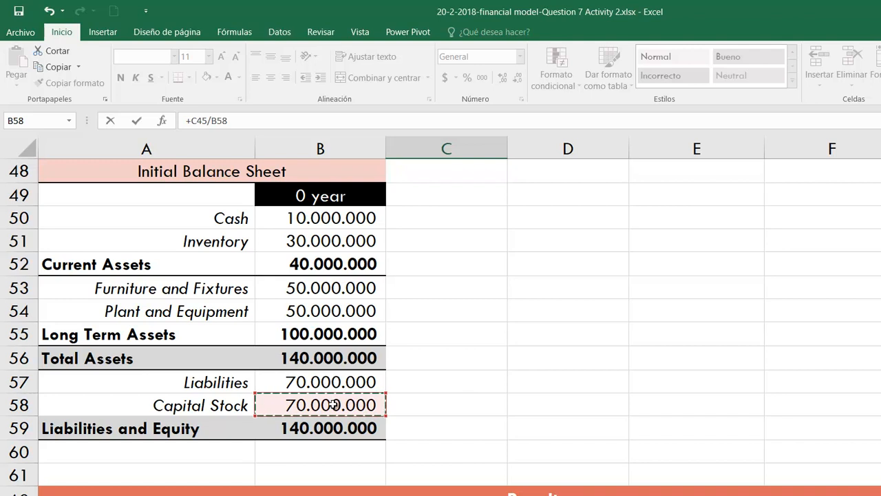
key(F4)
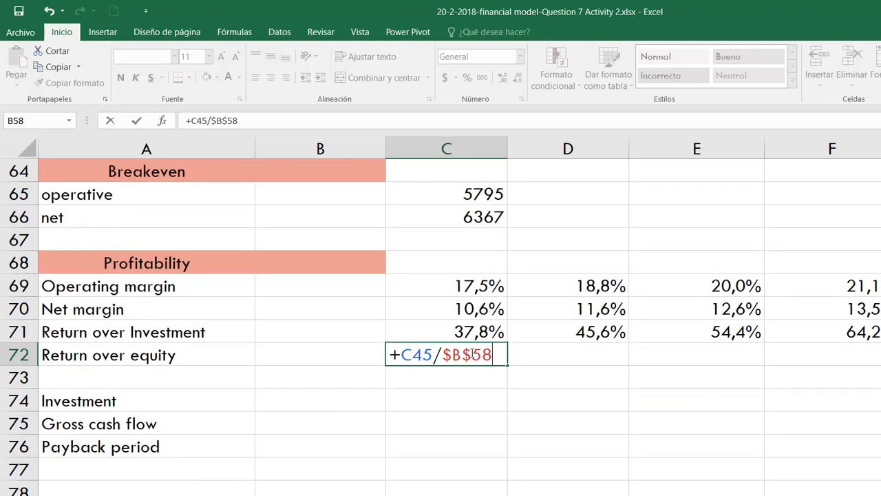
key(Return)
- Format C72 as a percentage with one decimal place and fill it across the remaining year columns
click(448, 355)
click(466, 78)
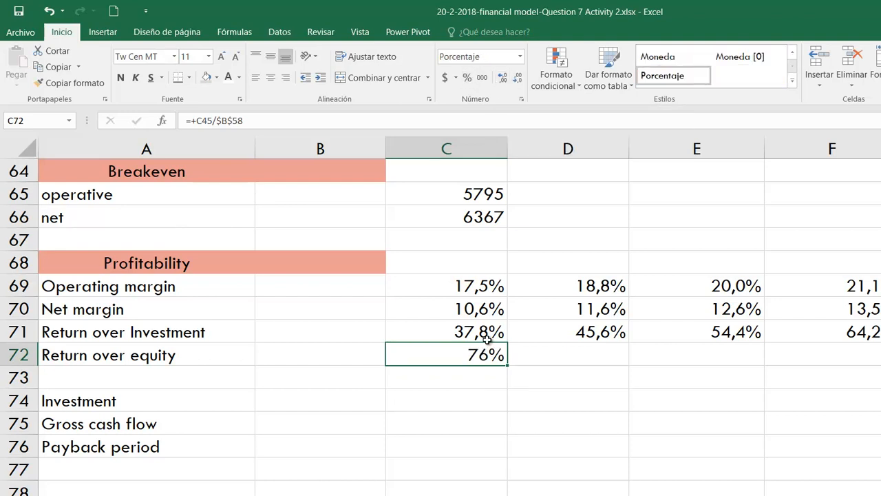
click(502, 77)
drag(508, 365, 873, 356)
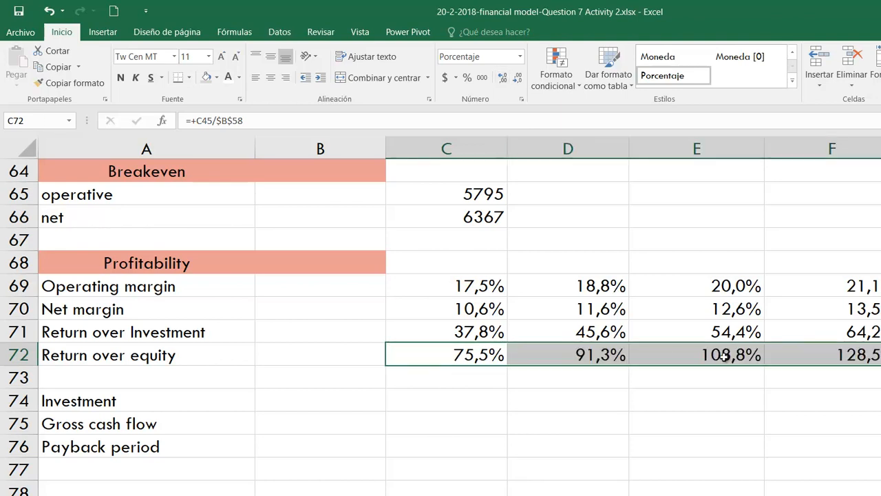
scroll(661, 353, up, 4)
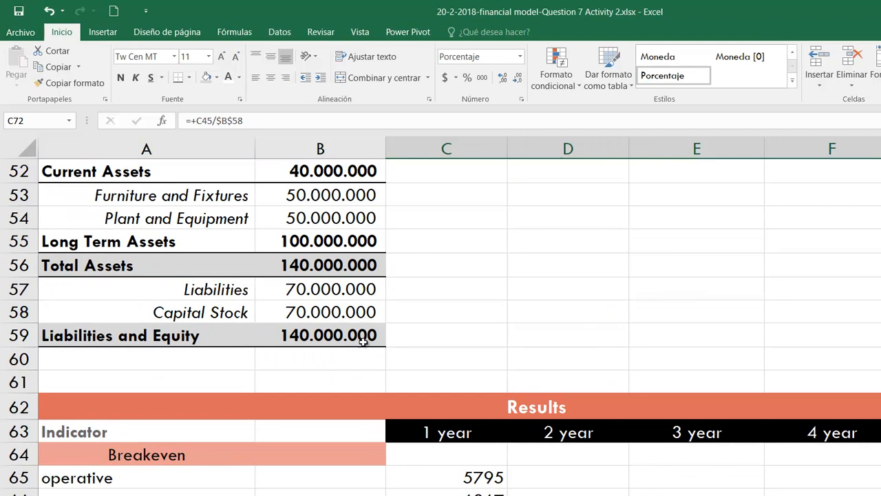
- Copy the formatting of the Profitability heading in A68:B68 onto the Investment heading in A74:B74
scroll(620, 458, down, 1)
scroll(648, 451, down, 5)
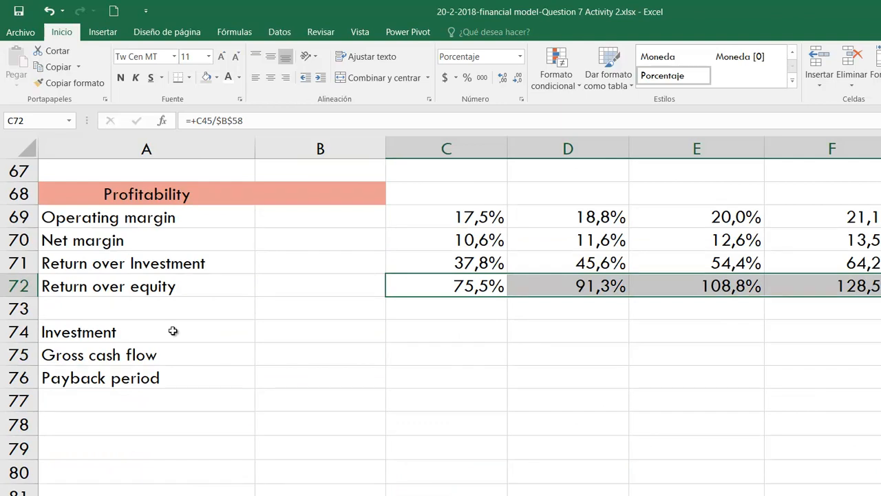
scroll(173, 331, up, 1)
click(177, 259)
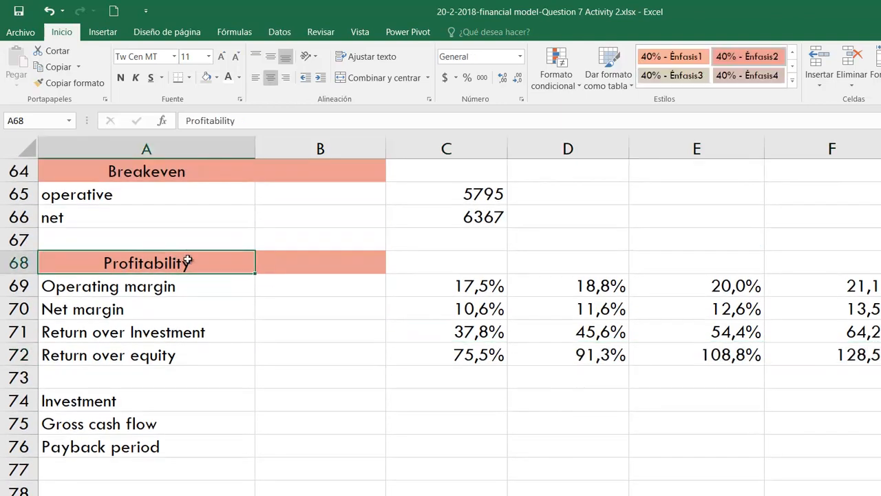
drag(181, 260, 317, 262)
click(74, 82)
mouse_move(207, 399)
mouse_down()
mouse_move(291, 392)
mouse_move(297, 399)
mouse_up()
click(186, 423)
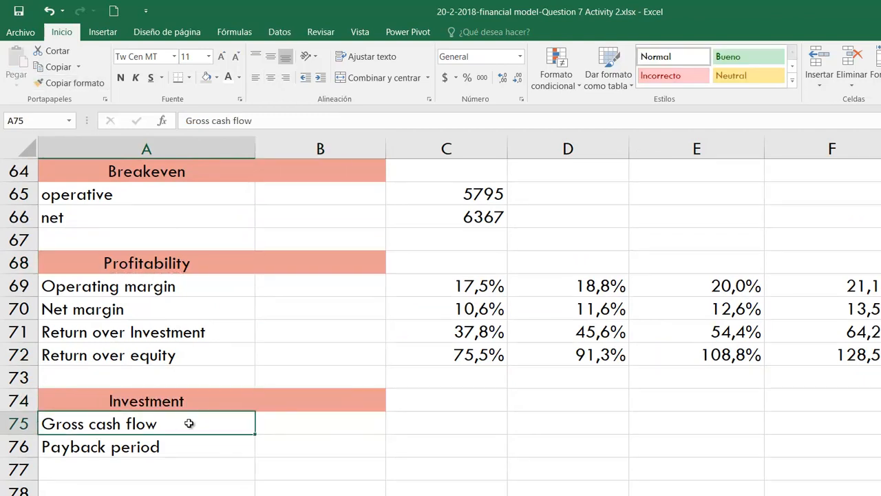
- Calculate the first-year Gross cash flow in C75 as Operating Profit plus Depreciation Expense, with the formula +C39+C38
click(464, 421)
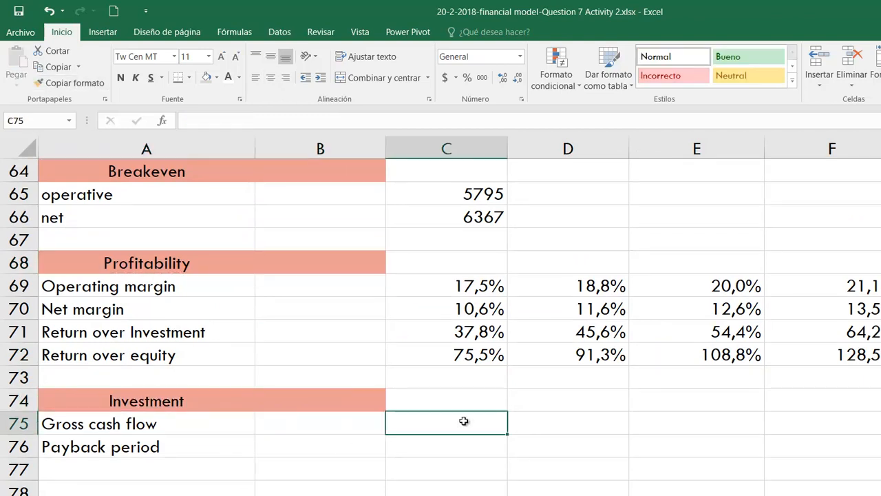
text(+)
scroll(467, 421, up, 9)
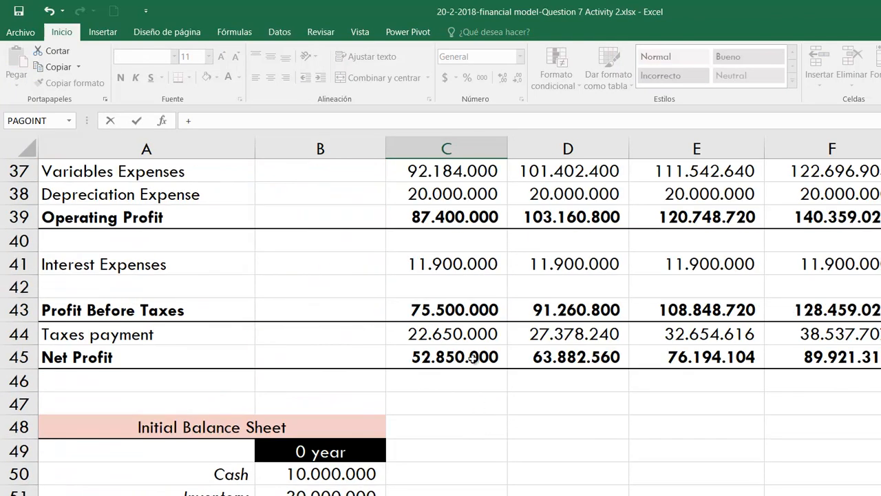
click(473, 357)
scroll(490, 460, up, 1)
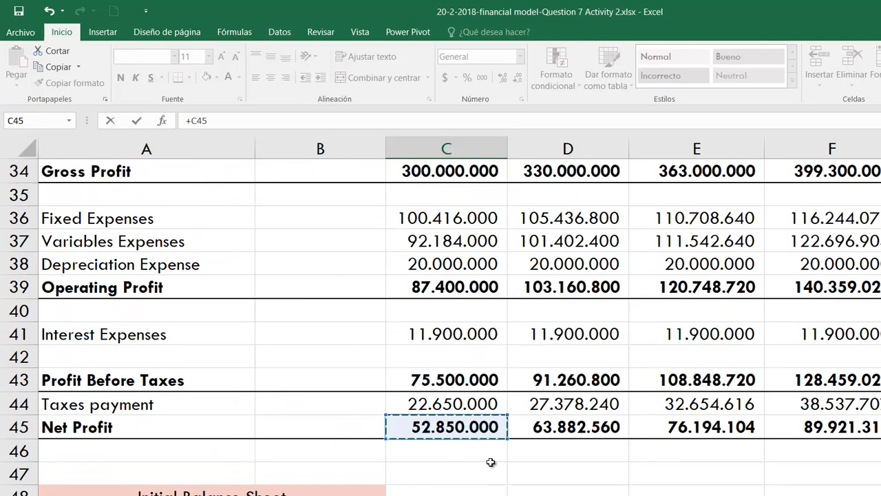
scroll(490, 462, up, 2)
scroll(491, 462, down, 1)
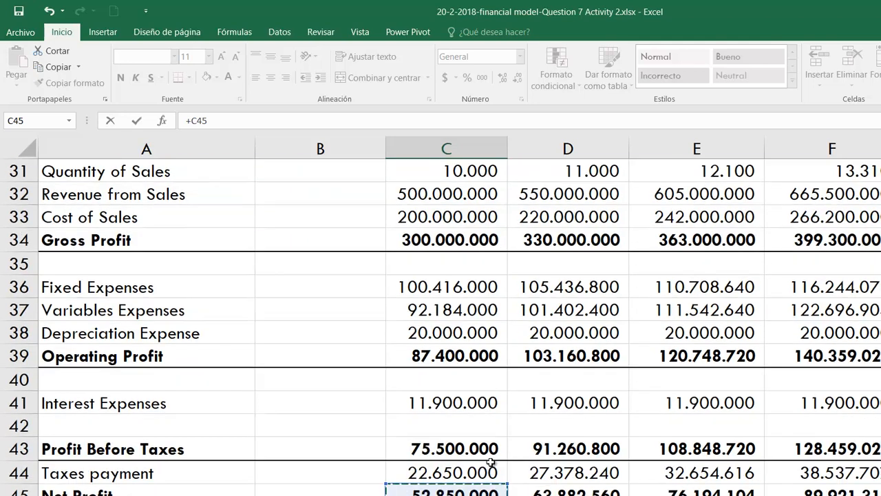
click(447, 351)
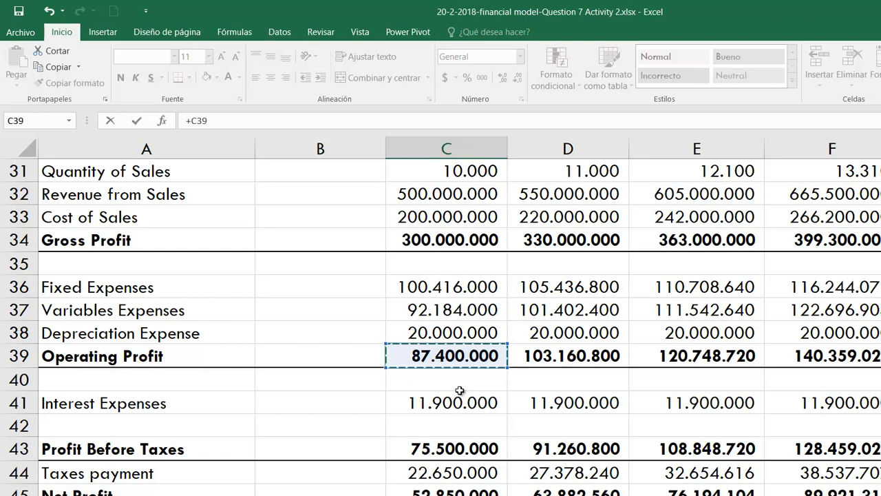
text(+)
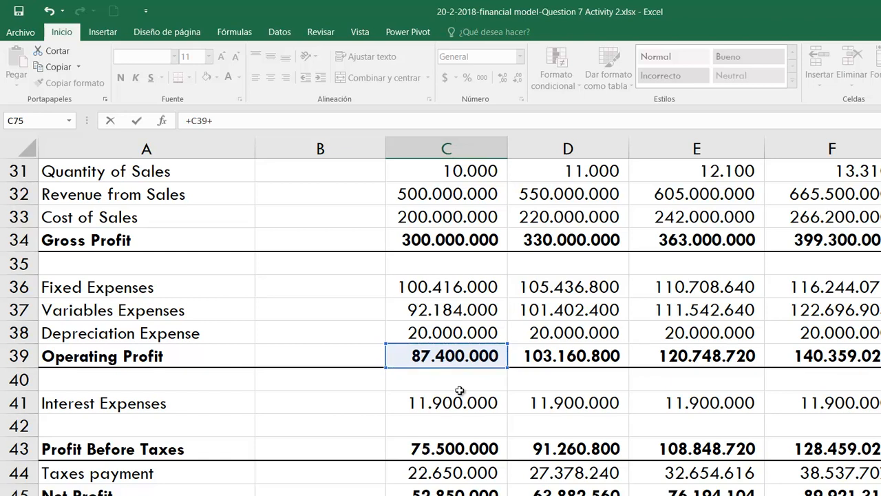
click(444, 334)
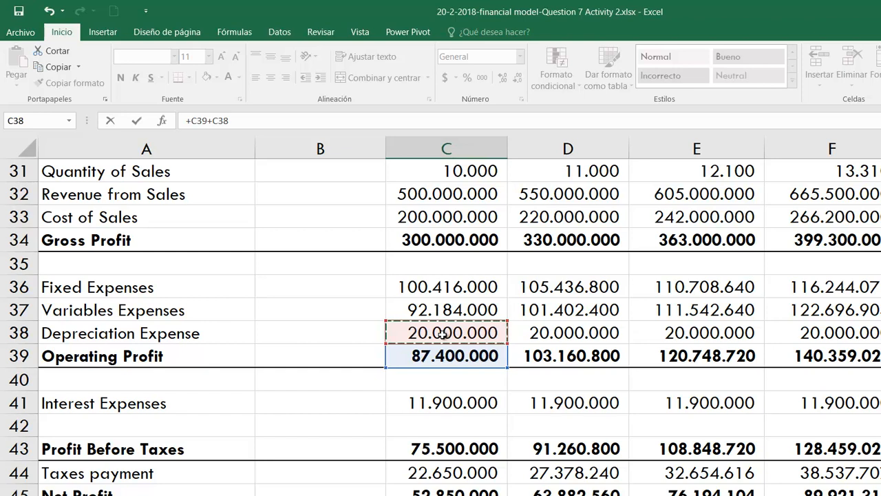
key(Escape)
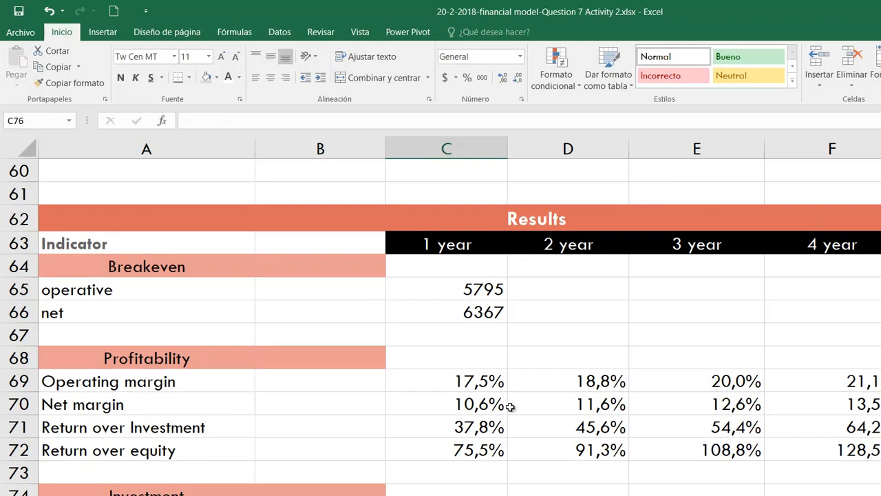
- Fill the Gross cash flow formula from C75 across the remaining year columns
scroll(511, 407, down, 2)
click(506, 382)
drag(509, 389, 878, 383)
- Examine Total Assets, Liabilities and Capital Stock in the Initial Balance Sheet to identify the investment for the payback period
click(446, 402)
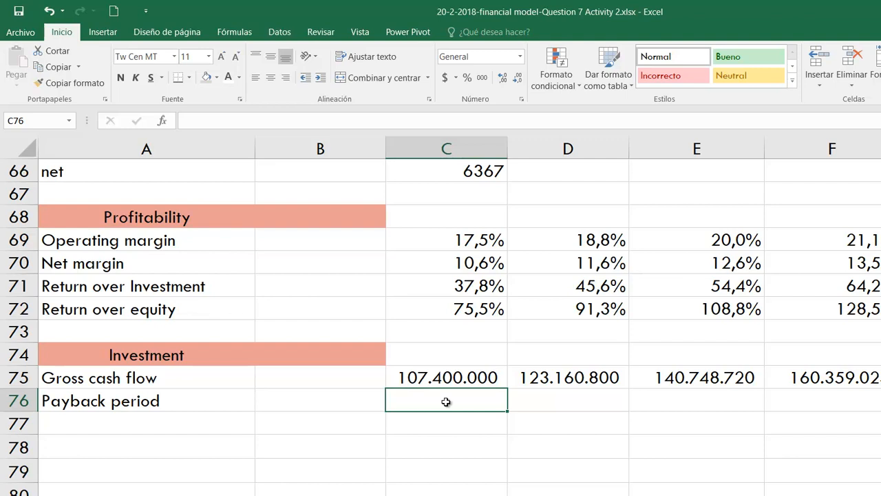
scroll(446, 424, up, 1)
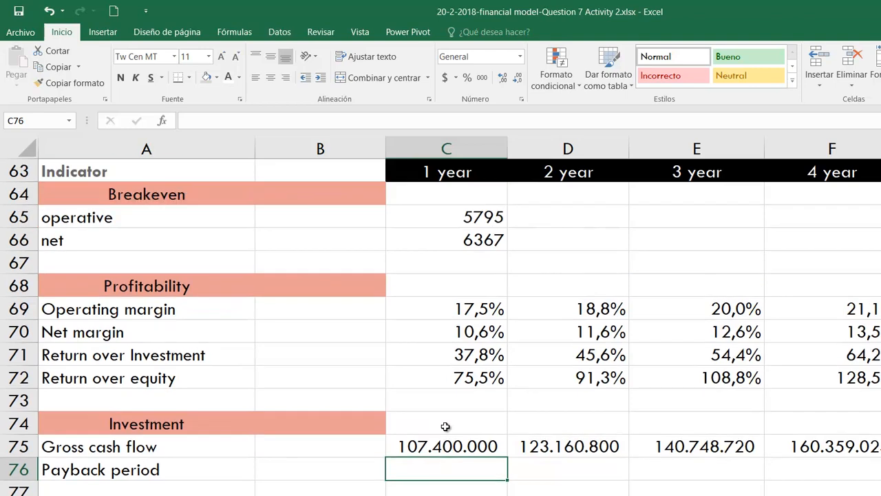
scroll(446, 427, up, 7)
scroll(446, 427, down, 1)
click(343, 428)
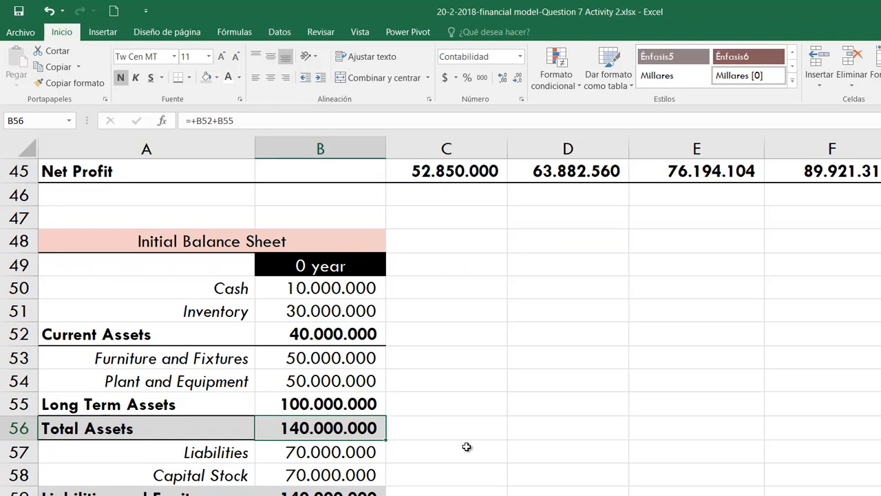
key(Down)
key(Down)
key(Down)
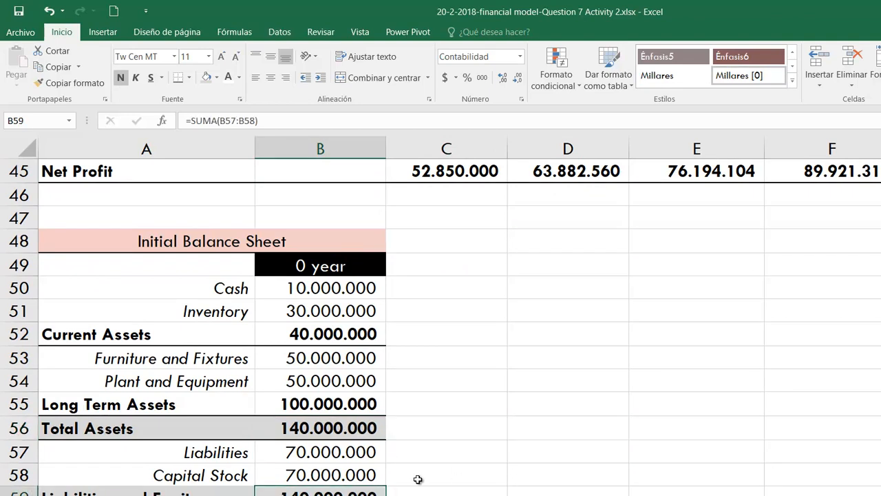
click(326, 449)
click(327, 472)
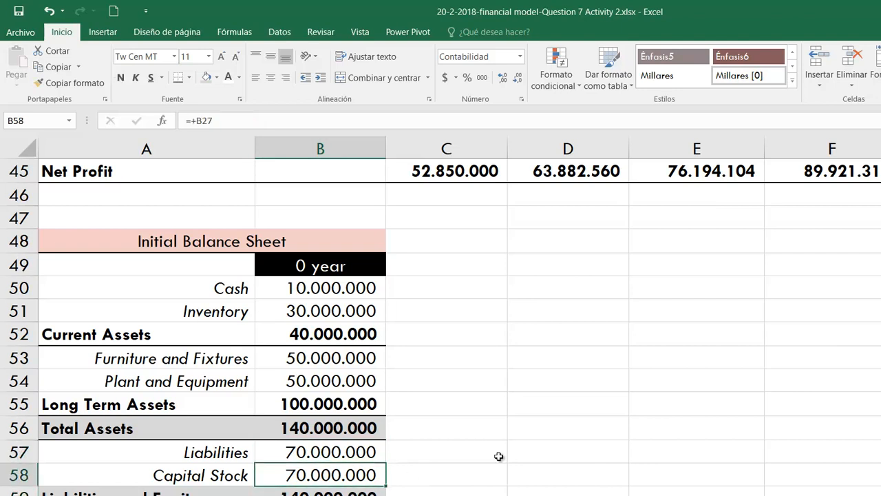
- Compare the Net Profit of the first three years in C45:E45 with the initial investment in the balance sheet
scroll(498, 457, up, 1)
scroll(498, 457, up, 3)
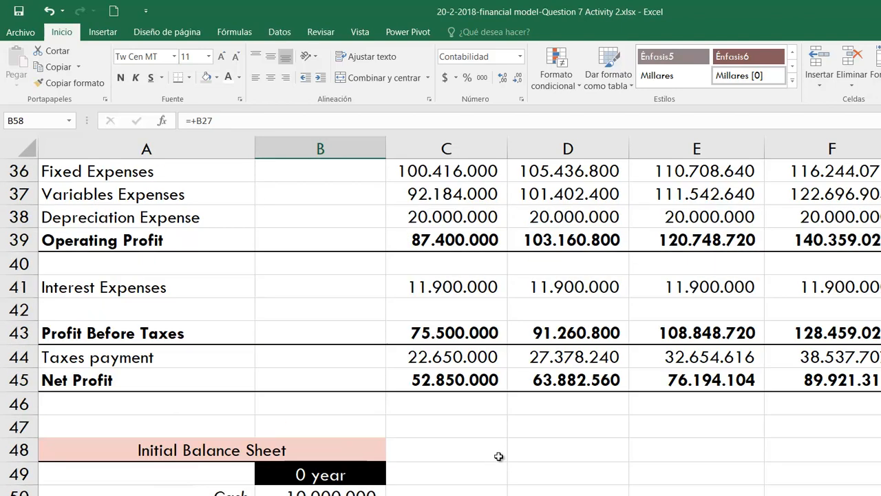
click(444, 451)
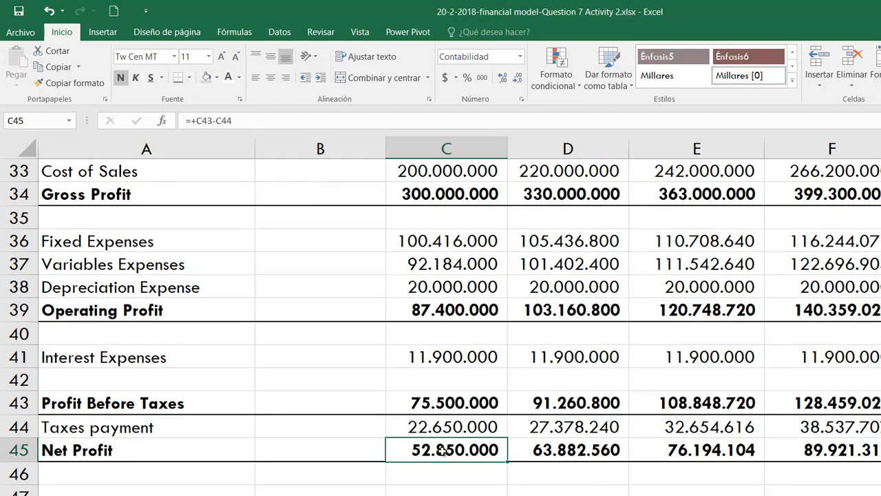
click(569, 445)
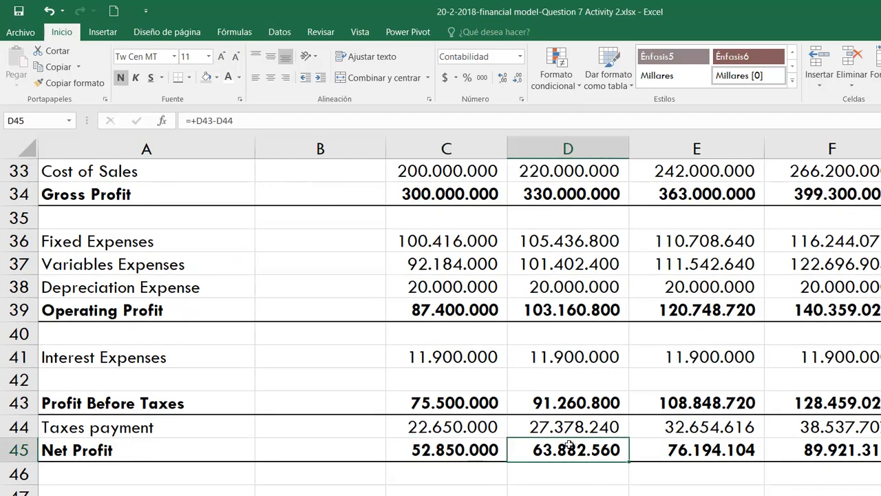
click(688, 451)
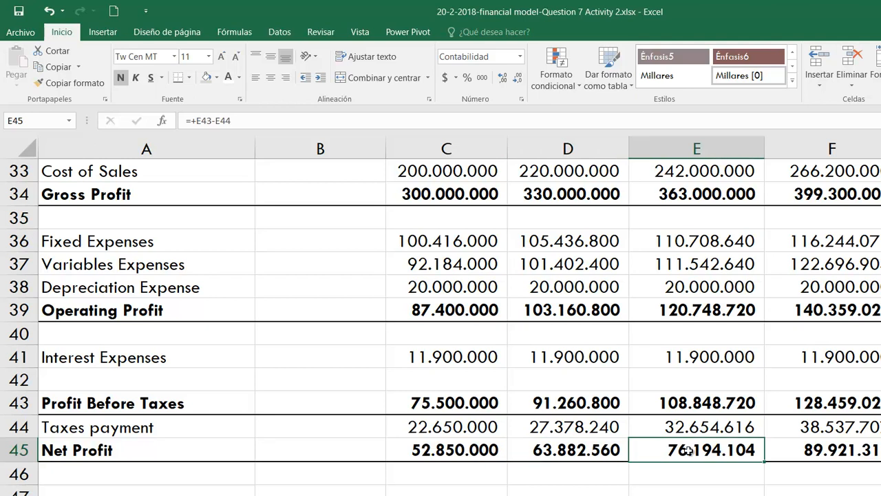
drag(451, 453, 723, 448)
scroll(723, 448, down, 2)
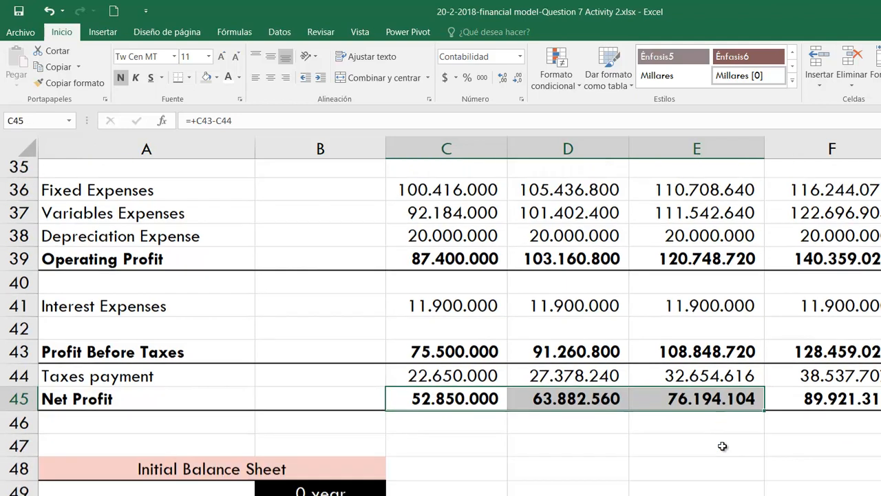
scroll(723, 446, down, 1)
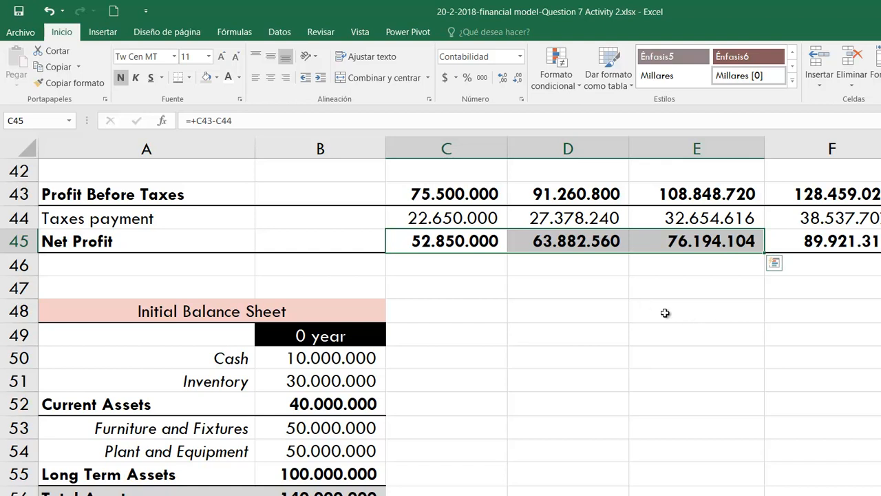
scroll(645, 306, down, 1)
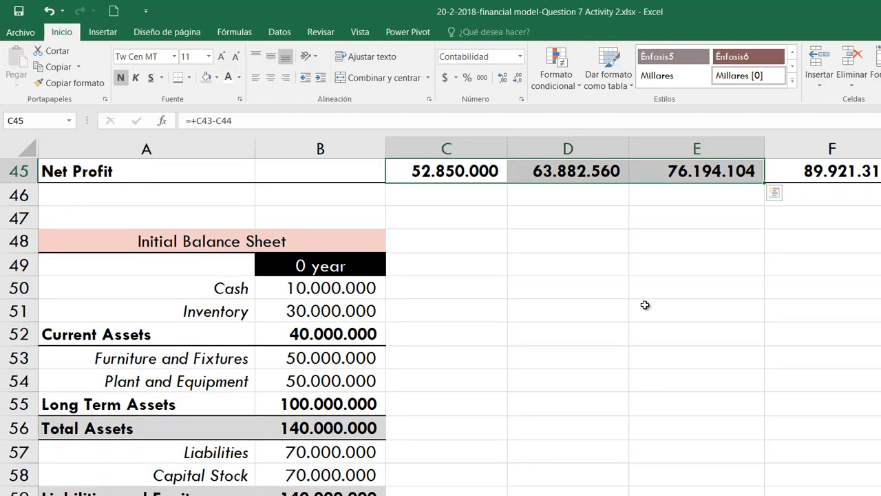
scroll(646, 305, down, 8)
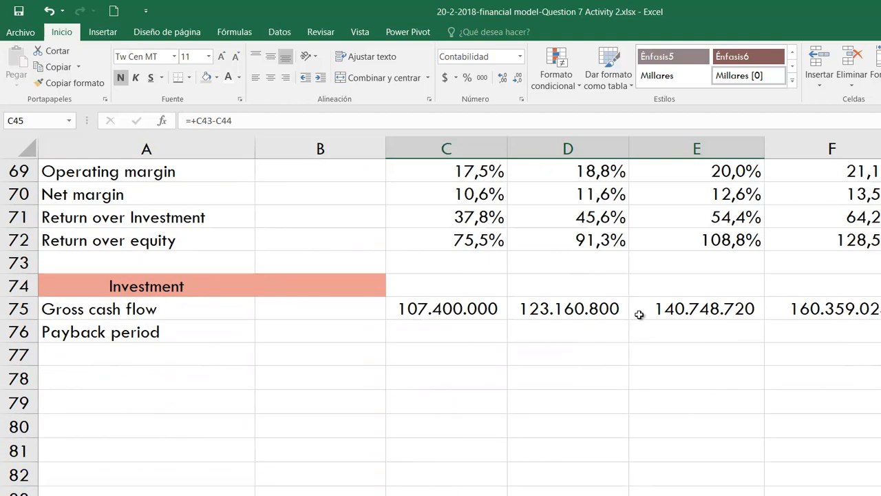
- Enter the Payback period as 3 in B76 with the unit "years" in C76
click(348, 331)
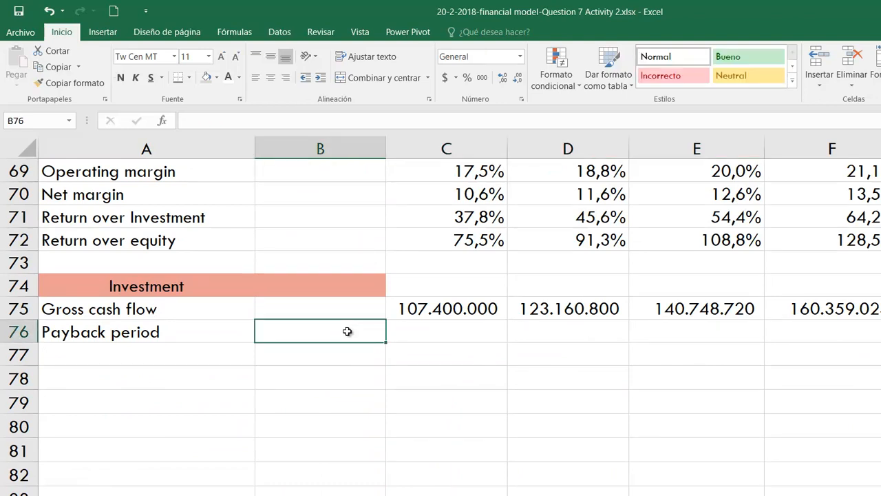
text(3)
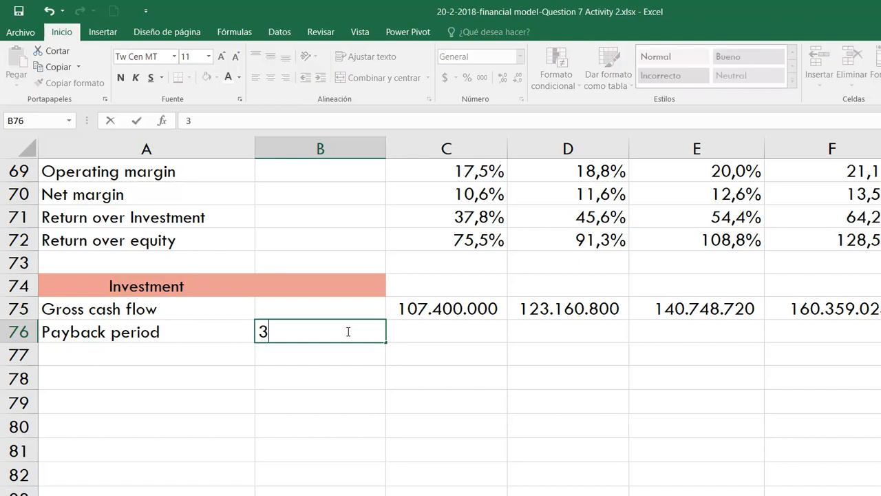
key(Return)
key(Right)
key(Up)
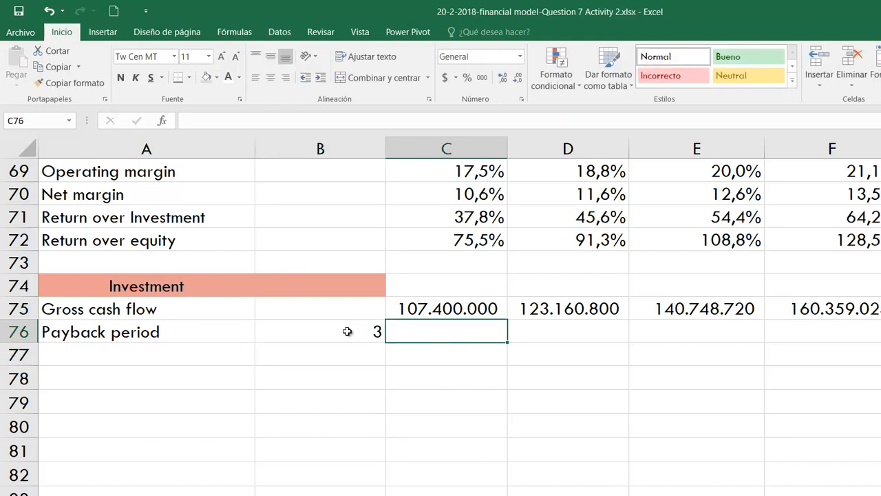
text(years)
key(Return)
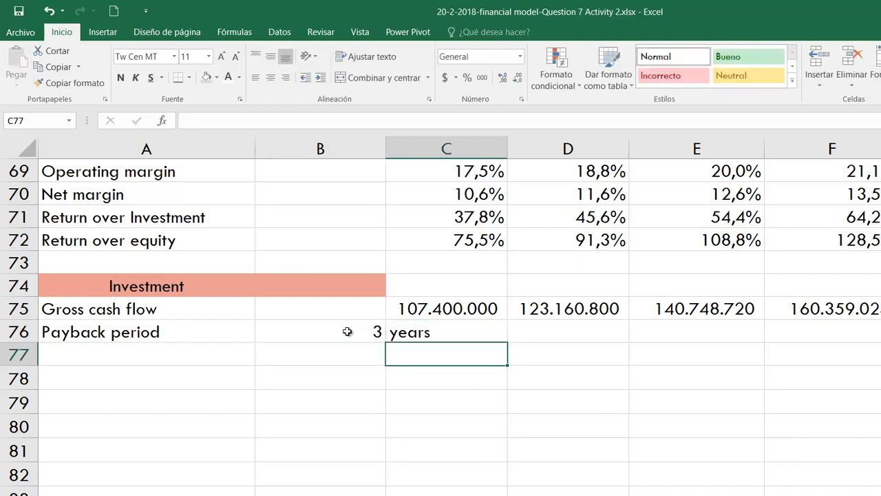
- Review the payback period against the balance sheet and Income Statement Projection, and check the Results indicators and input data
scroll(479, 353, up, 11)
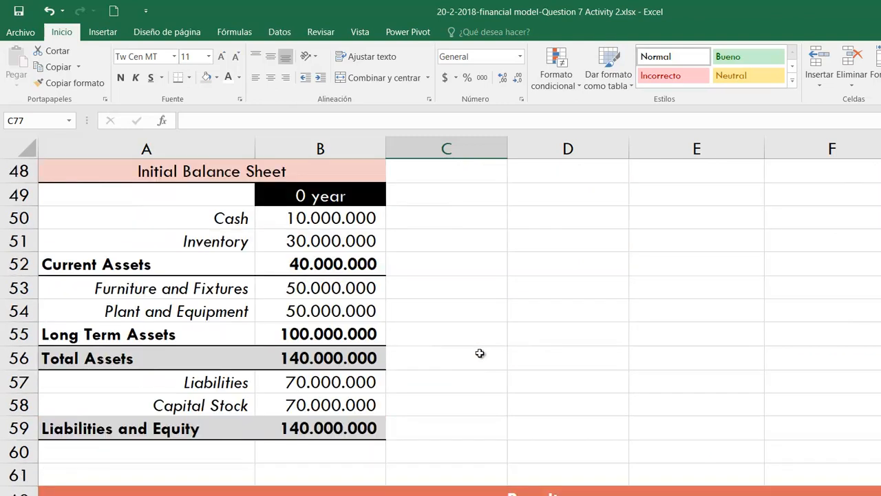
scroll(480, 351, up, 1)
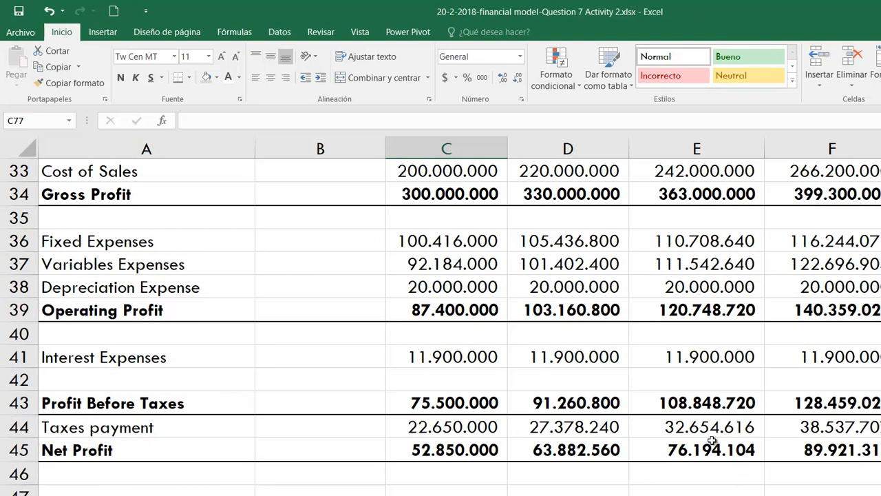
scroll(648, 458, down, 2)
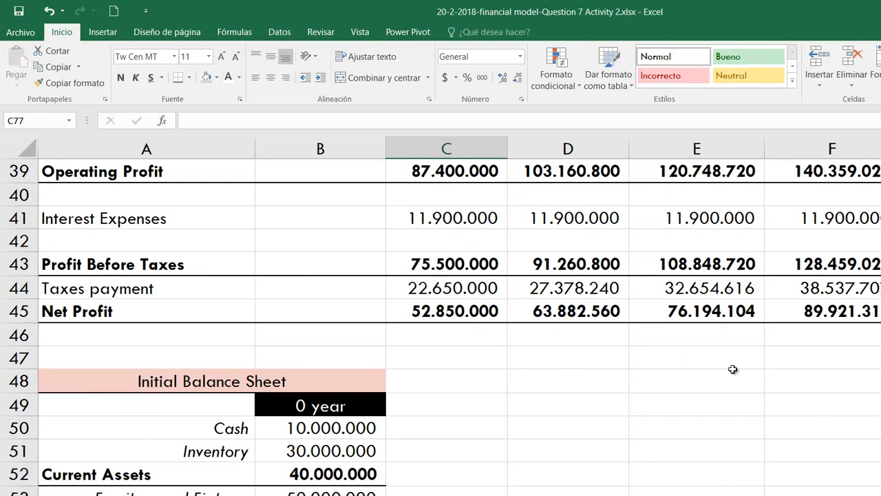
scroll(706, 311, up, 3)
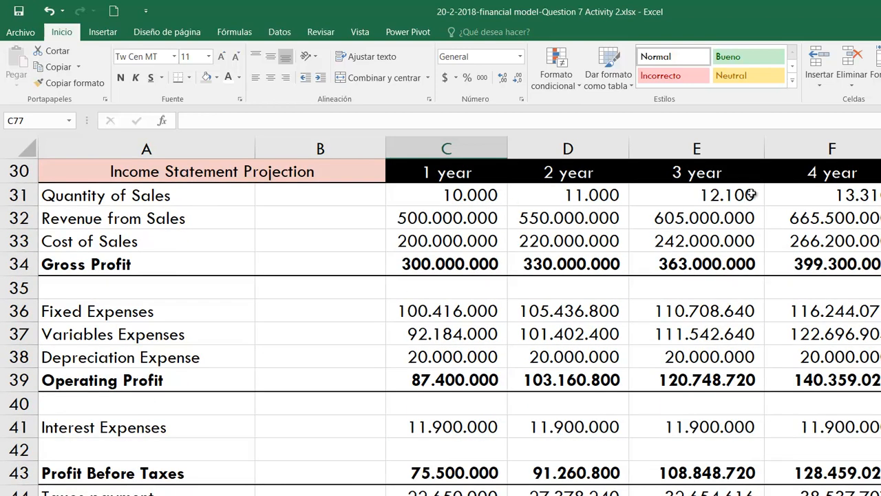
scroll(608, 359, down, 3)
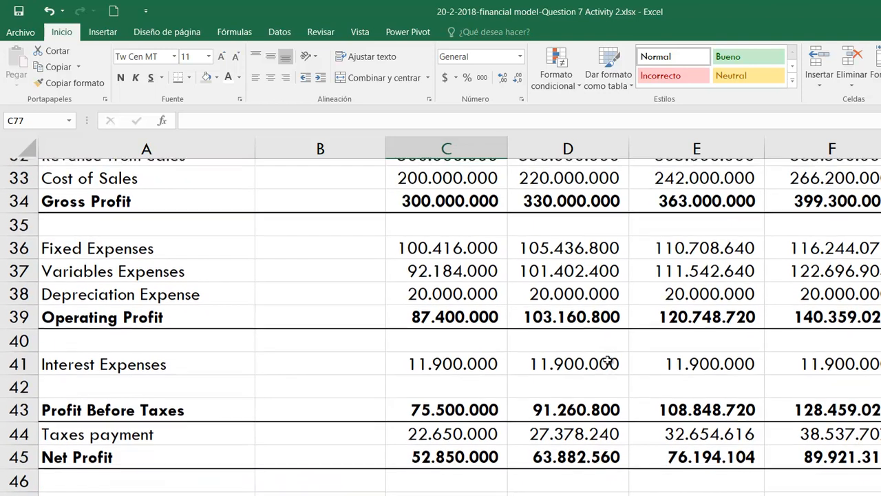
scroll(608, 360, down, 8)
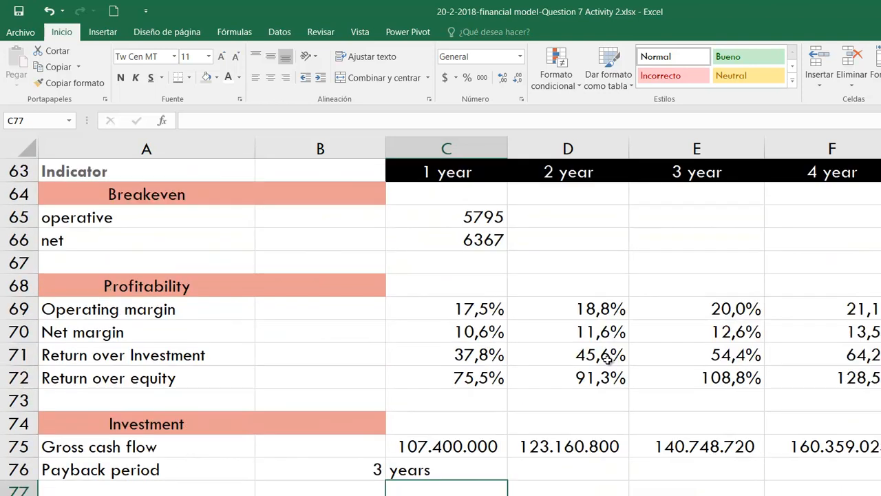
scroll(569, 401, down, 1)
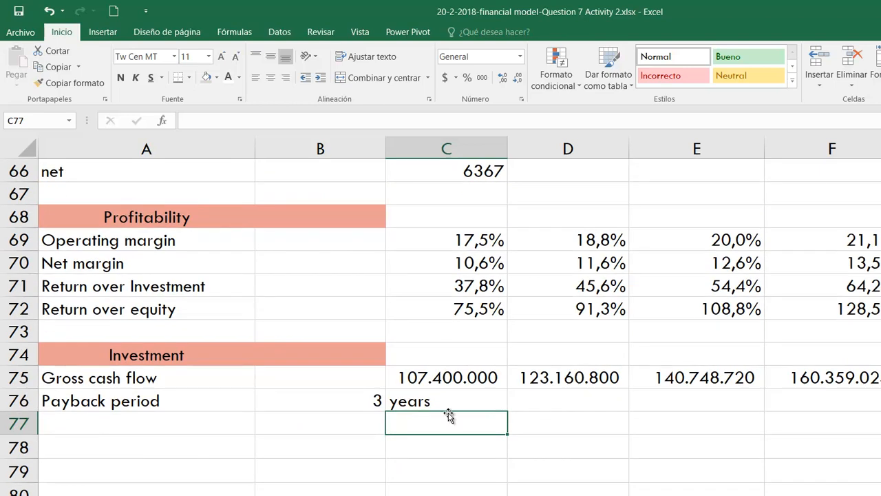
click(355, 405)
scroll(535, 416, up, 2)
scroll(535, 416, down, 2)
scroll(535, 416, up, 1)
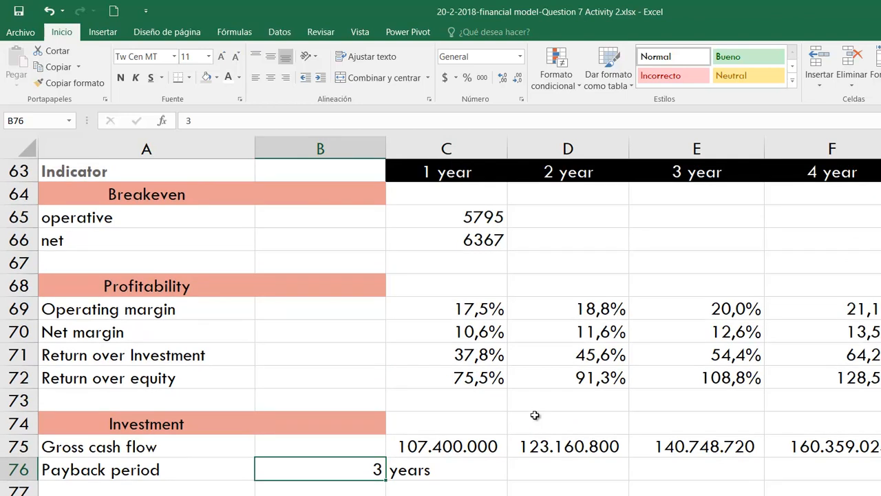
scroll(545, 386, up, 20)
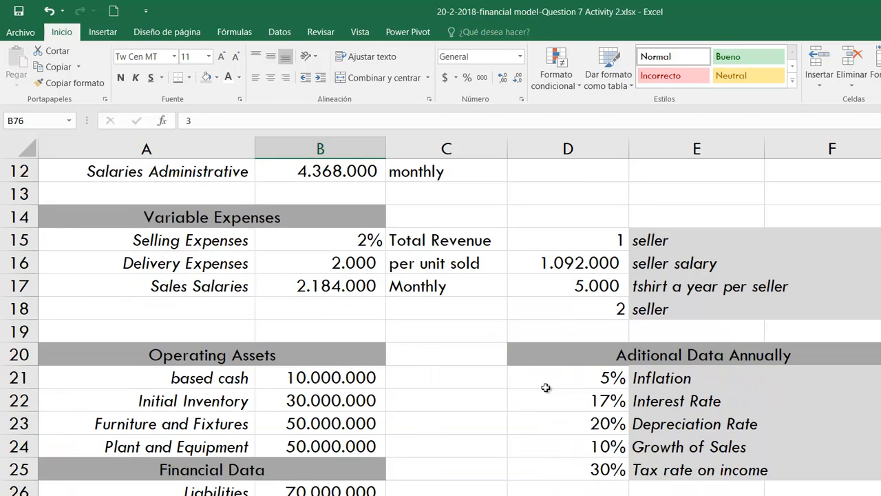